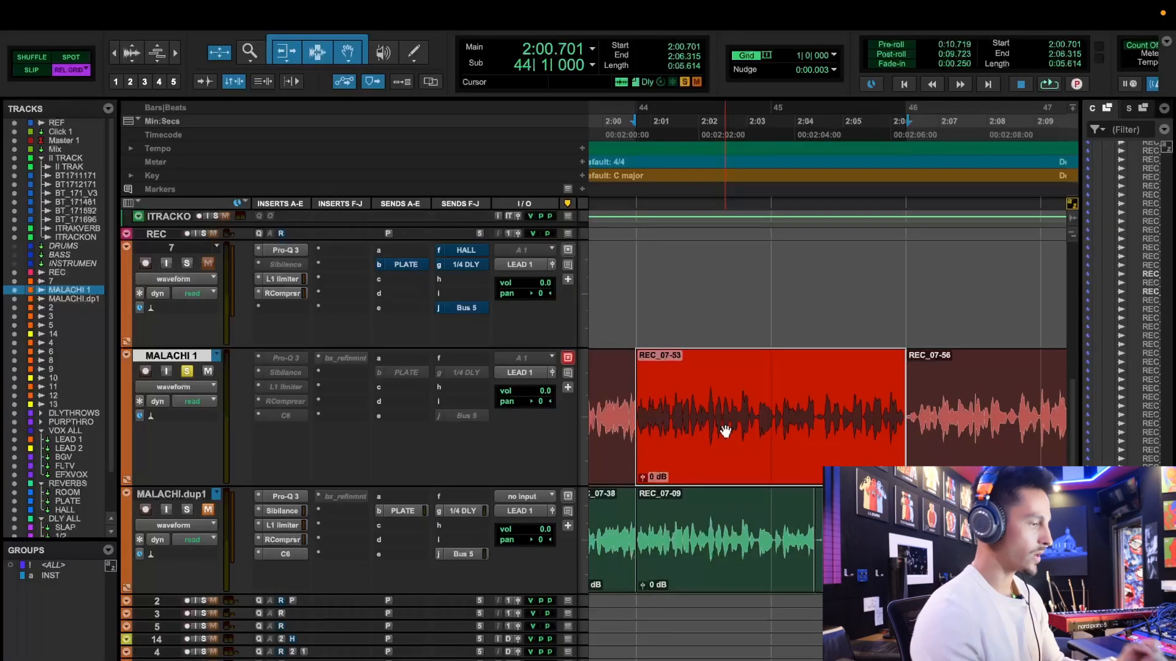
Play the start of the REC_07-53 clip on the soloed vocal track to locate the harsh sound
{"action": "key", "text": "t"}
{"action": "key", "text": "t"}
{"action": "key", "text": "t"}
{"action": "scroll", "coordinate": [777, 434], "scroll_direction": "right", "scroll_amount": 5}
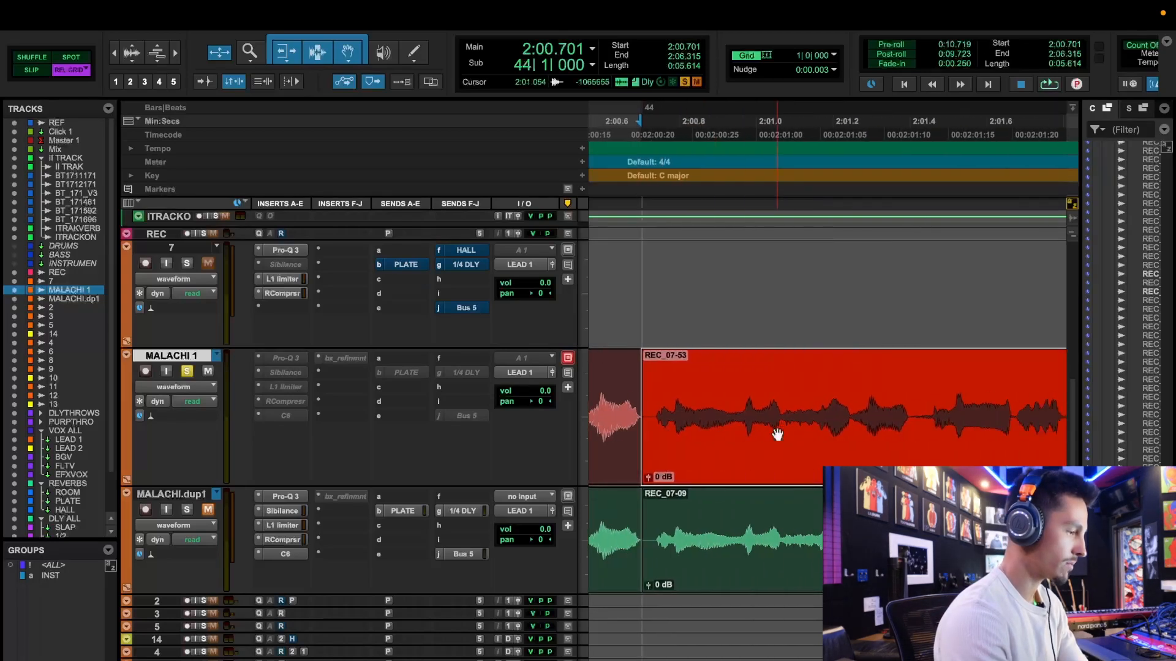
{"action": "key", "text": "r"}
{"action": "key", "text": "r"}
{"action": "key", "text": "space"}
{"action": "scroll", "coordinate": [777, 434], "scroll_direction": "right", "scroll_amount": 3}
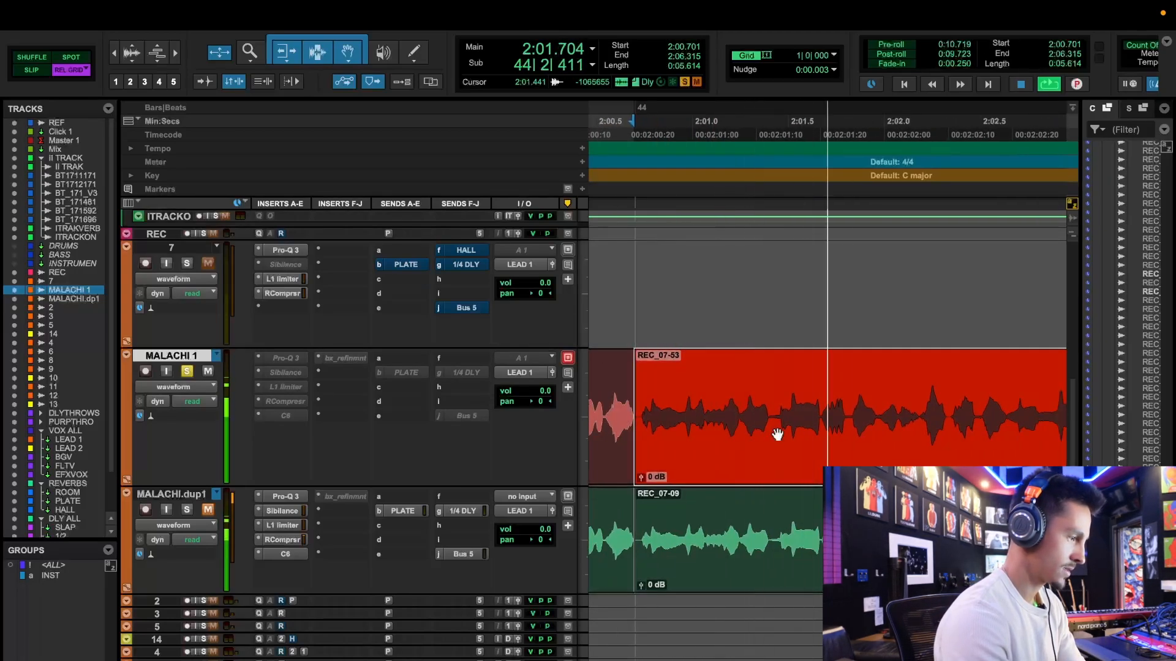
{"action": "key", "text": "space"}
Split off the section from 2:01.064 to 2:01.179 in REC_07-53 and lower its clip gain to about -4.6 dB
{"action": "key", "text": "t"}
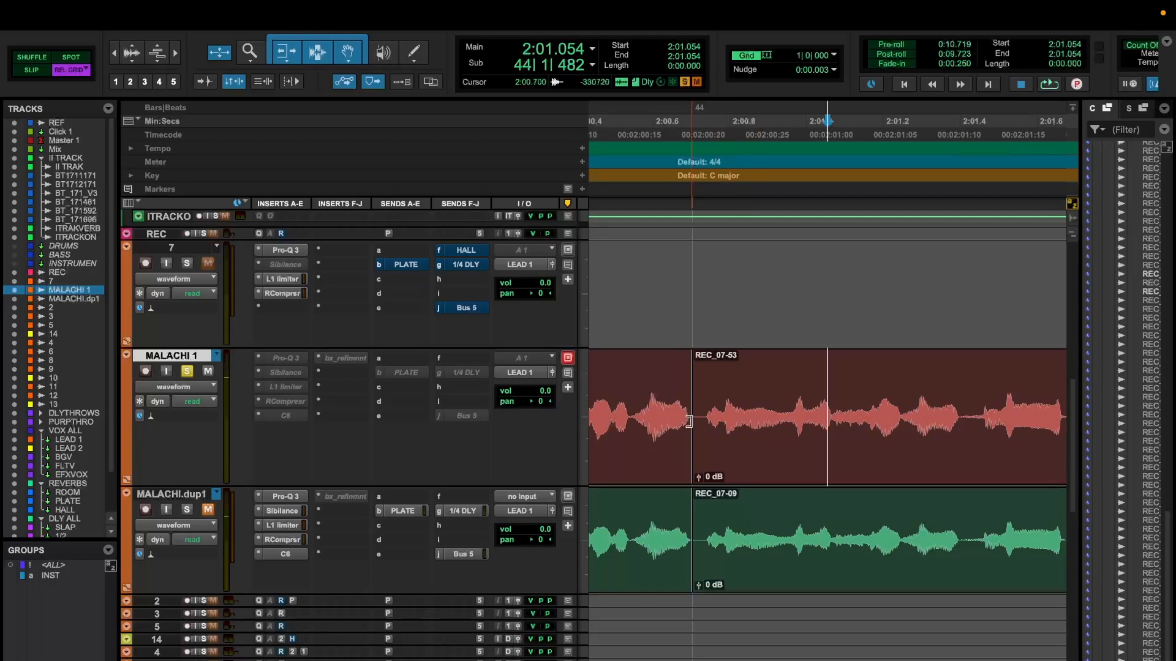
{"action": "scroll", "coordinate": [688, 422], "scroll_direction": "left", "scroll_amount": 1}
{"action": "left_click_drag", "start_coordinate": [863, 411], "coordinate": [905, 429]}
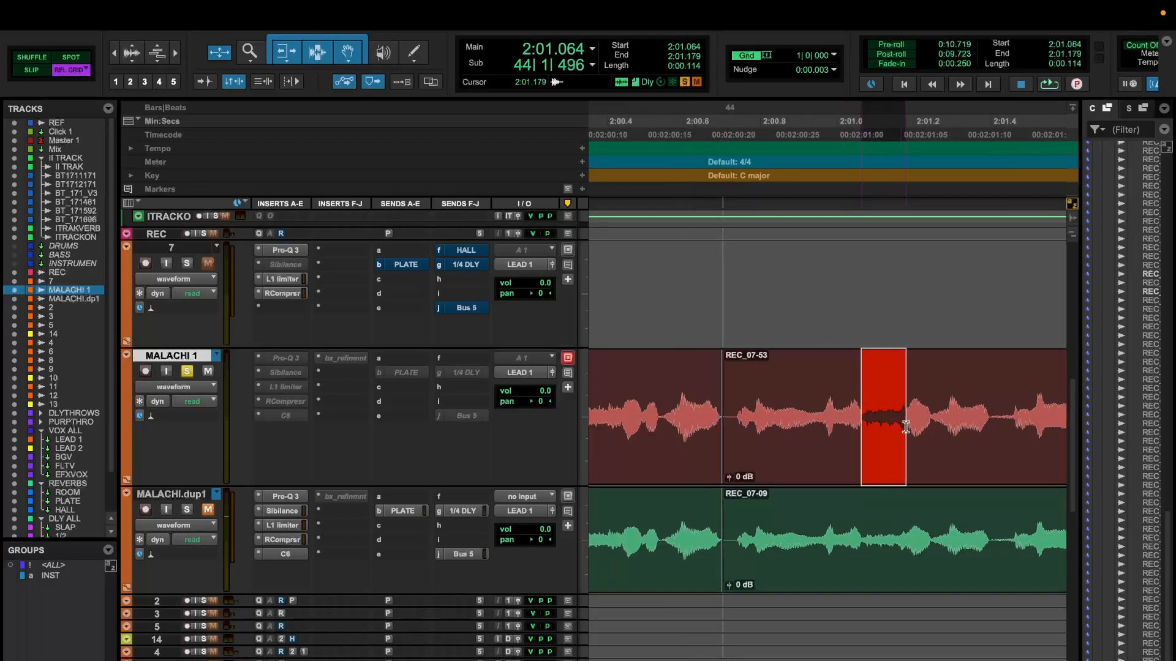
{"action": "key", "text": "b"}
{"action": "left_click_drag", "start_coordinate": [869, 482], "coordinate": [869, 484]}
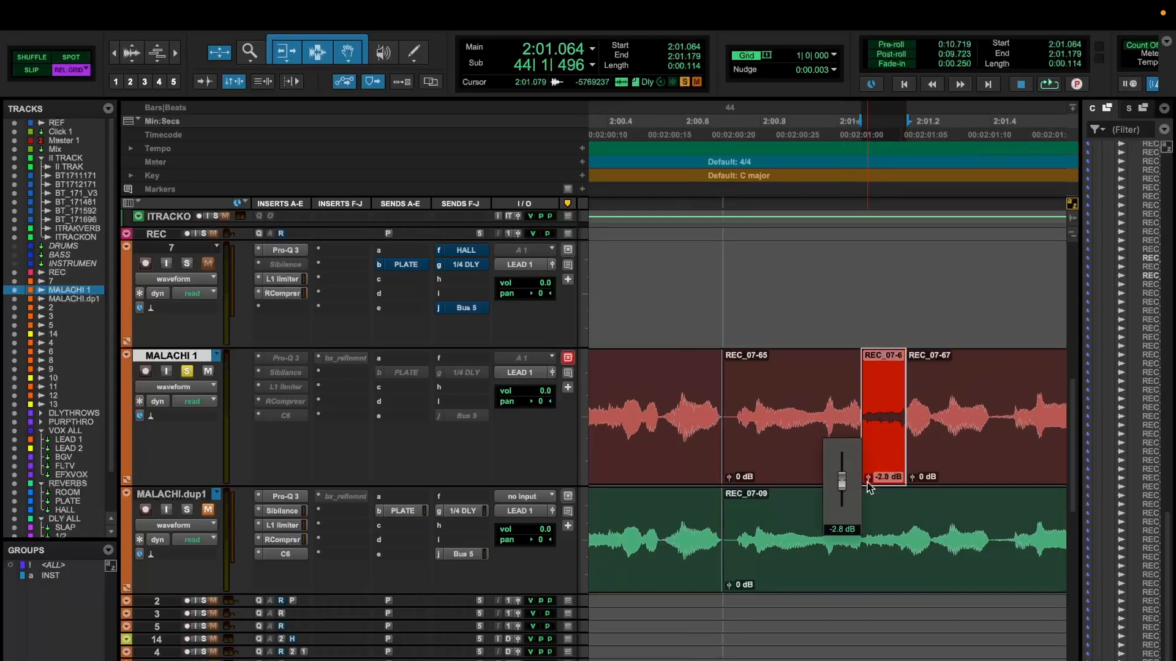
Add crossfades at both edges of the attenuated segment, with a selection running from 2:01.004 to 2:01.195
{"action": "left_click_drag", "start_coordinate": [838, 405], "coordinate": [913, 414]}
{"action": "key", "text": "super+f"}
{"action": "key", "text": "Return"}
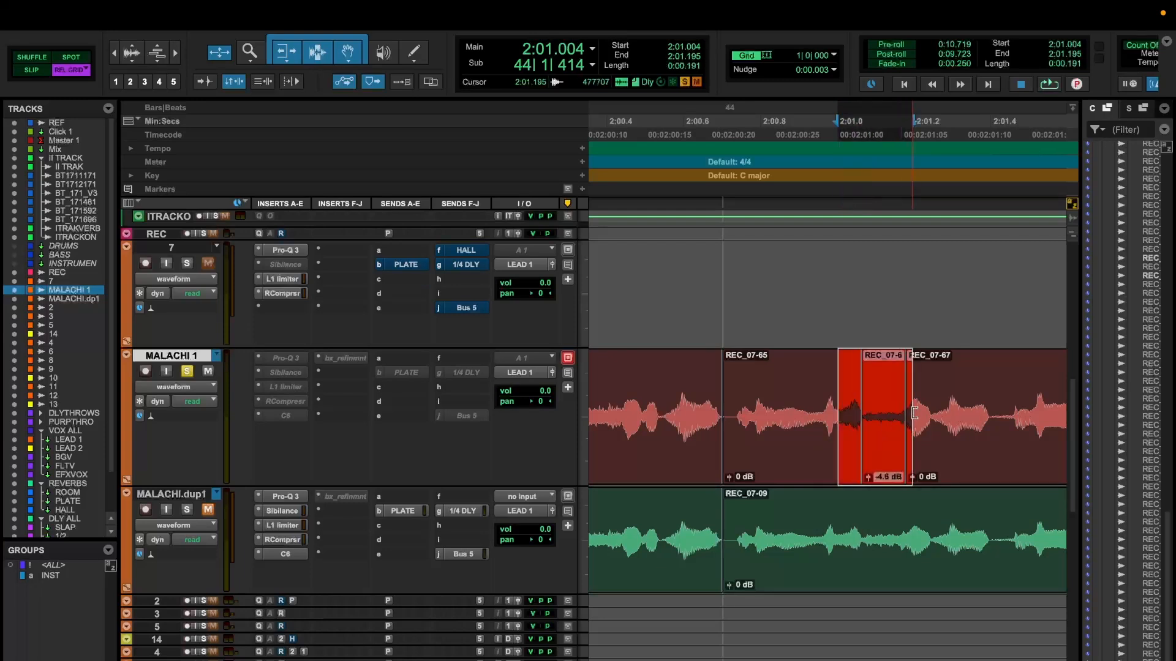
{"action": "left_click", "coordinate": [965, 417]}
{"action": "key", "text": "r"}
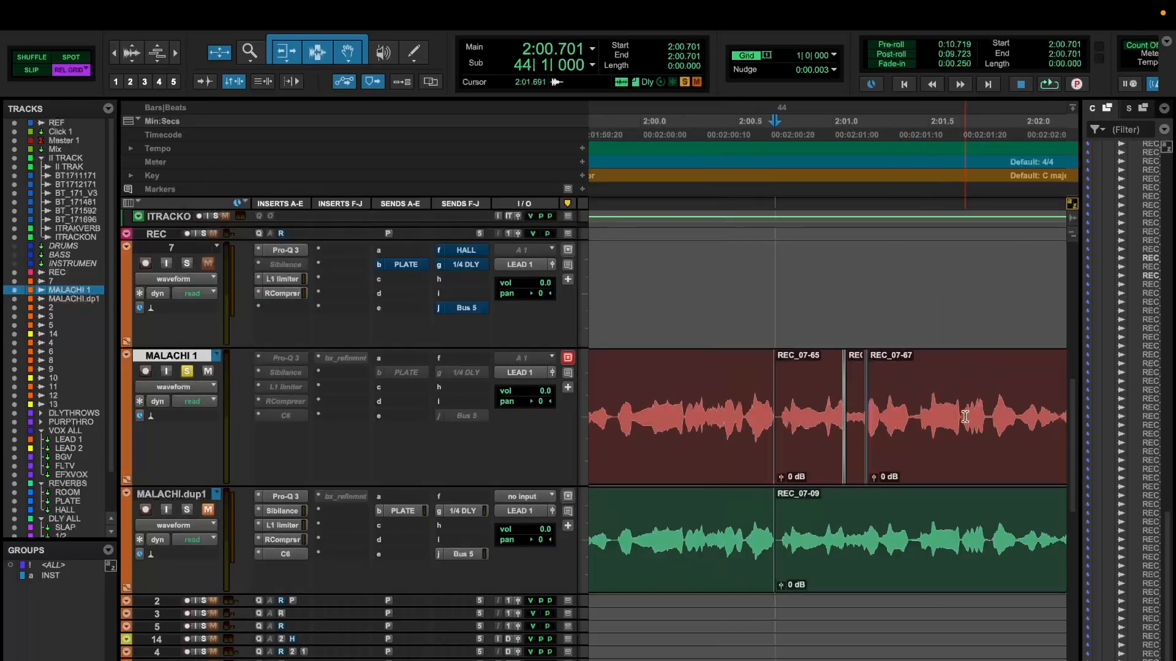
Examine the soloed vocal track's clips across the whole session and around bars 37 to 48
{"action": "scroll", "coordinate": [965, 417], "scroll_direction": "right", "scroll_amount": 3}
{"action": "key", "text": "r"}
{"action": "key", "text": "r"}
{"action": "key", "text": "r"}
{"action": "key", "text": "r"}
{"action": "key", "text": "r"}
{"action": "key", "text": "r"}
{"action": "key", "text": "r"}
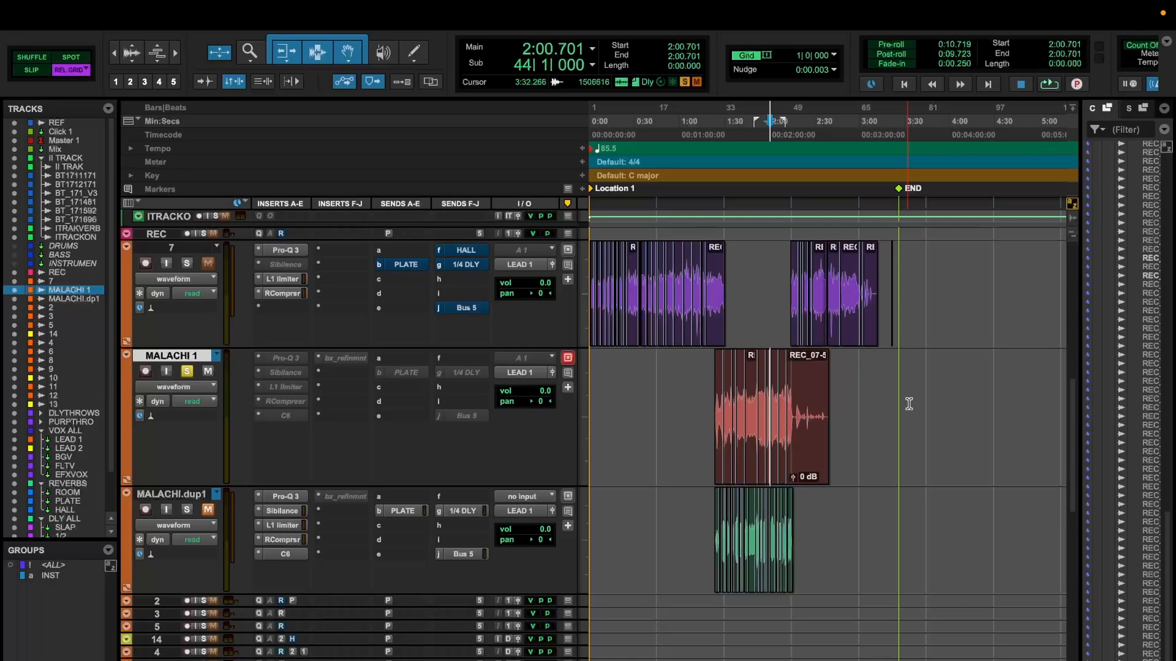
{"action": "key", "text": "t"}
{"action": "key", "text": "t"}
{"action": "key", "text": "t"}
{"action": "key", "text": "t"}
{"action": "key", "text": "t"}
{"action": "key", "text": "t"}
{"action": "key", "text": "t"}
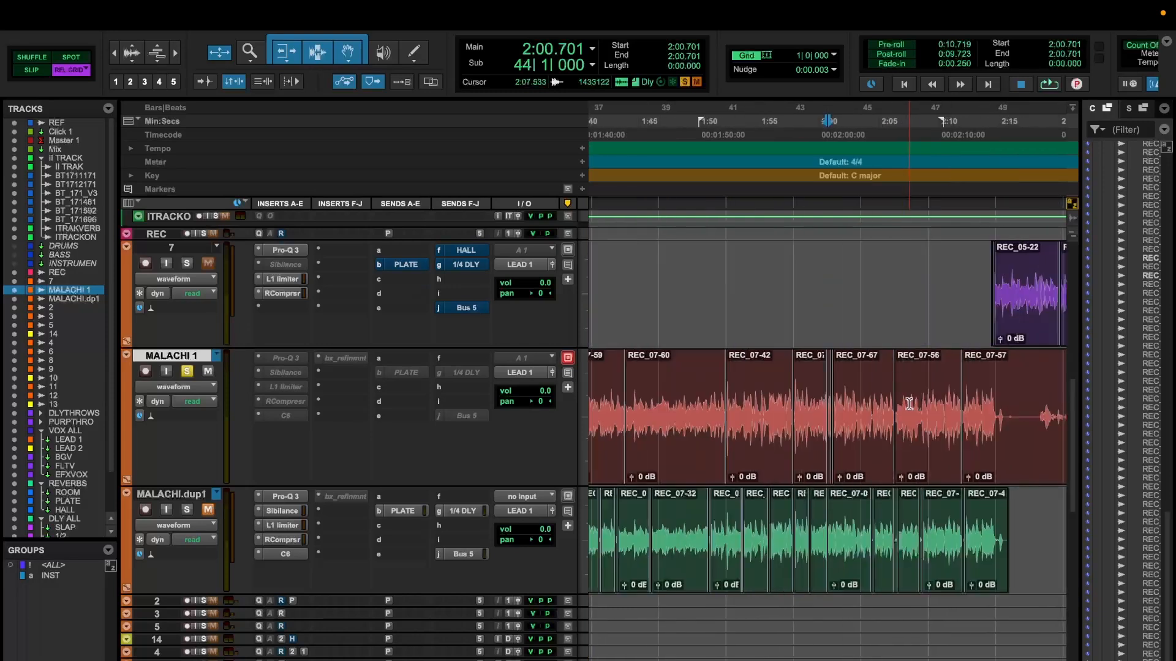
Select the clip beginning at bar 43 and assign DynAssist as the soloed vocal track's processing plug-in
{"action": "double_click", "coordinate": [1013, 418]}
{"action": "key", "text": "r"}
{"action": "key", "text": "r"}
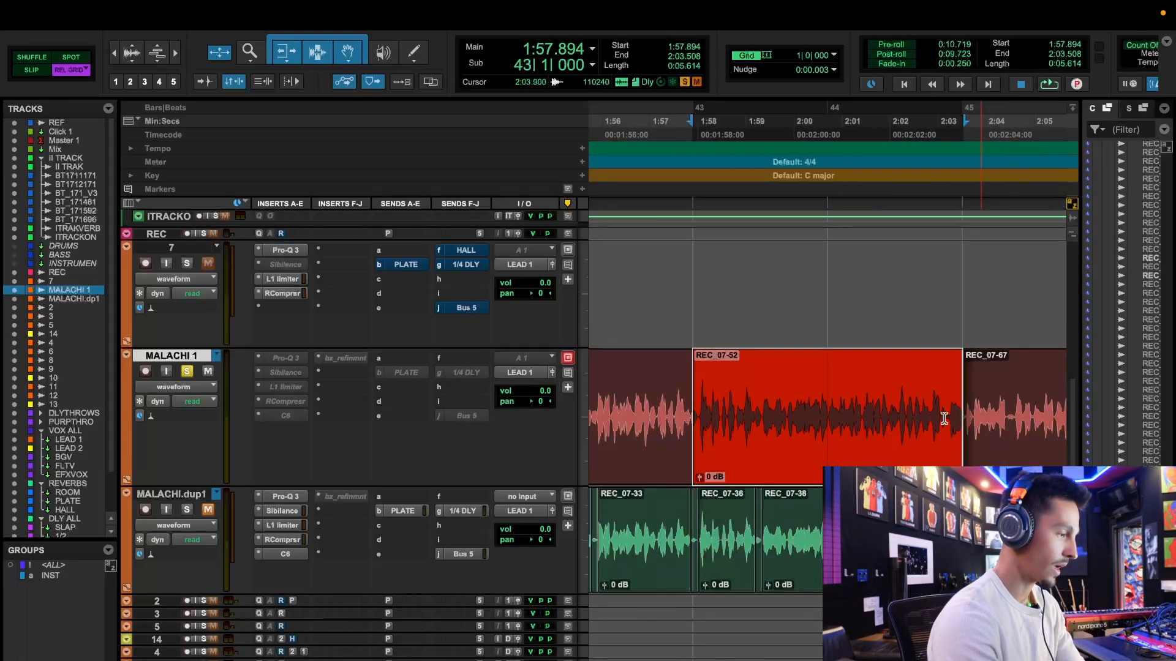
{"action": "left_click", "coordinate": [197, 421]}
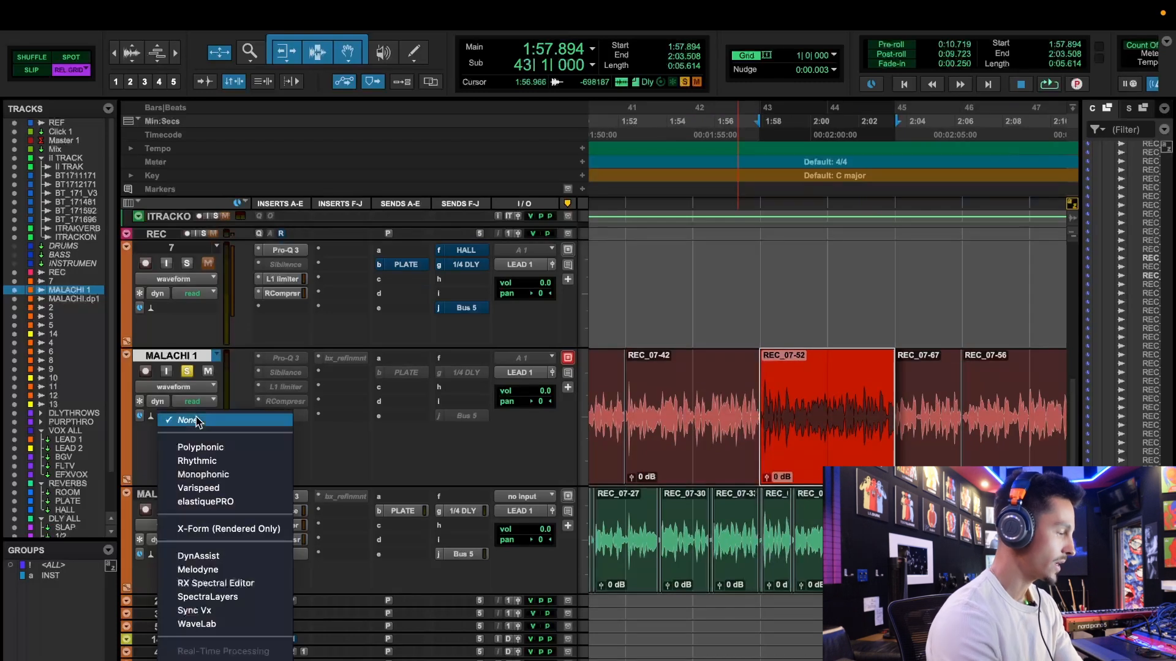
{"action": "left_click", "coordinate": [204, 556]}
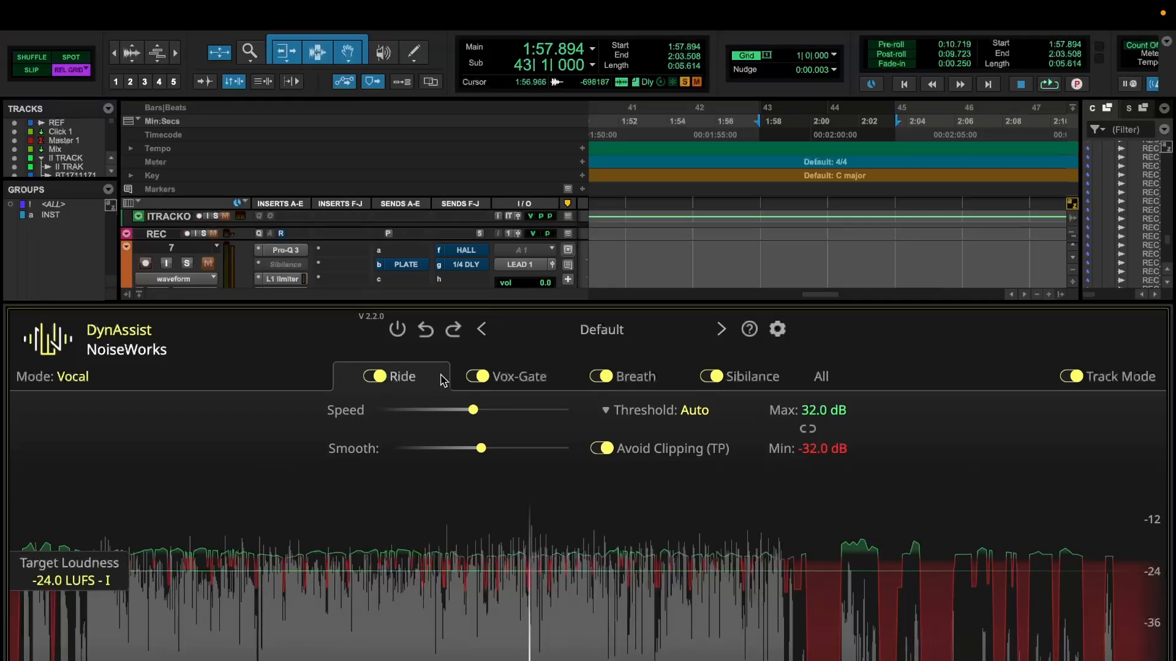
Inspect DynAssist's Vox-Gate, Breath and Sibilance settings, and examine the detected breaths around 2:06 in the waveform
{"action": "left_click", "coordinate": [520, 376]}
{"action": "left_click", "coordinate": [649, 378]}
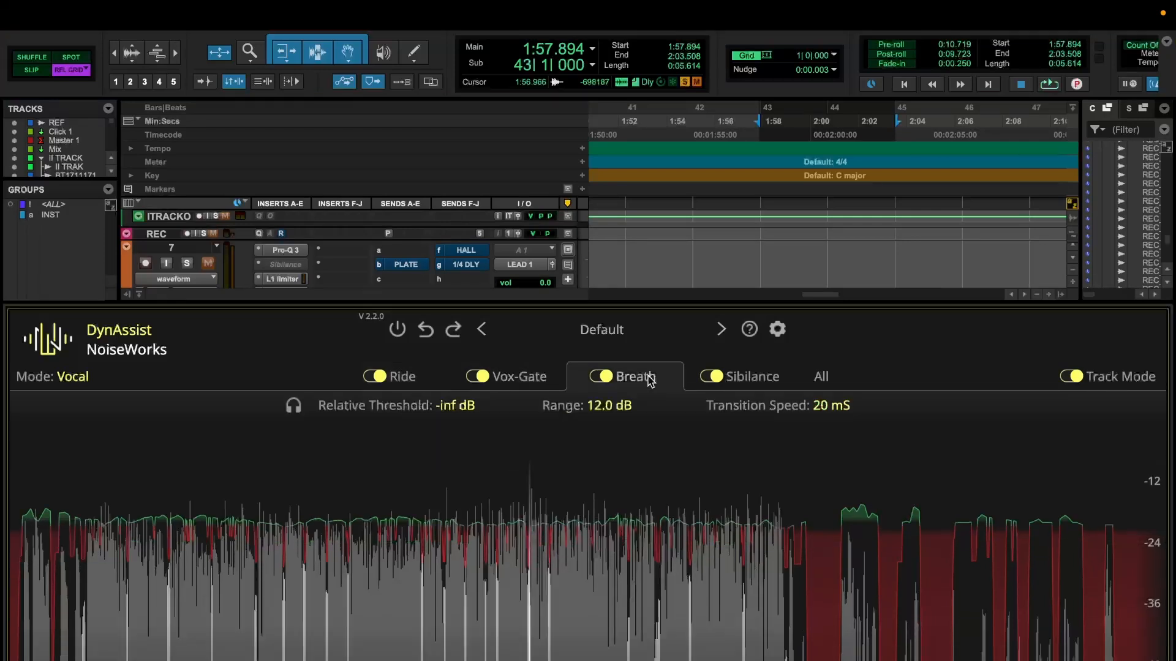
{"action": "left_click", "coordinate": [753, 382]}
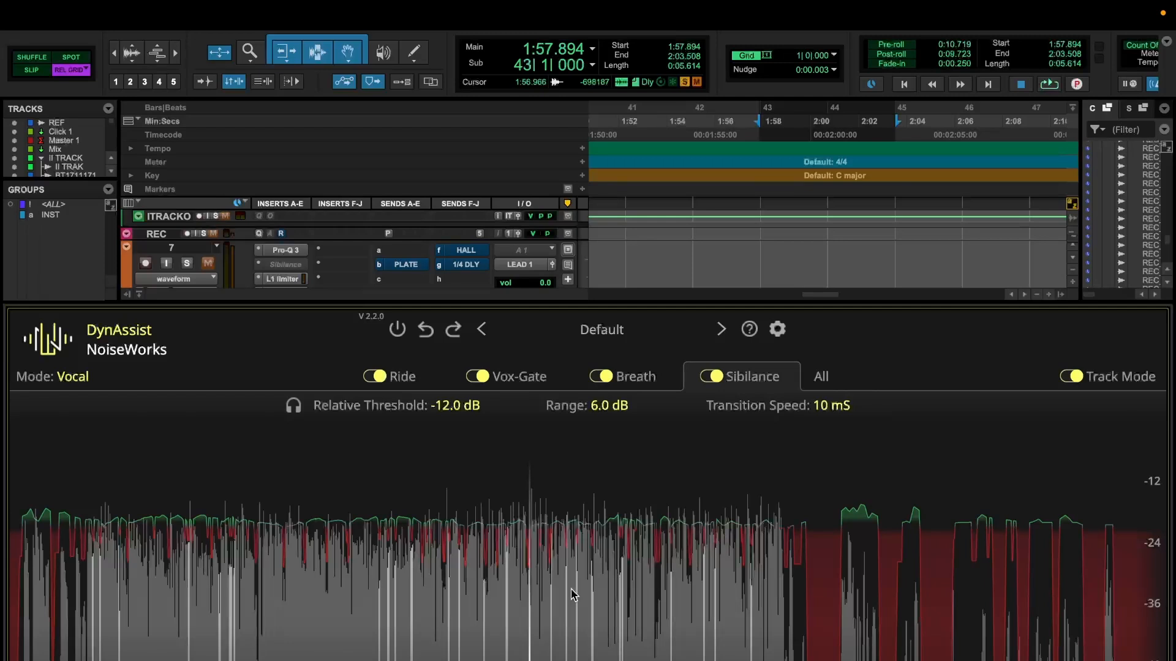
{"action": "left_click", "coordinate": [707, 297]}
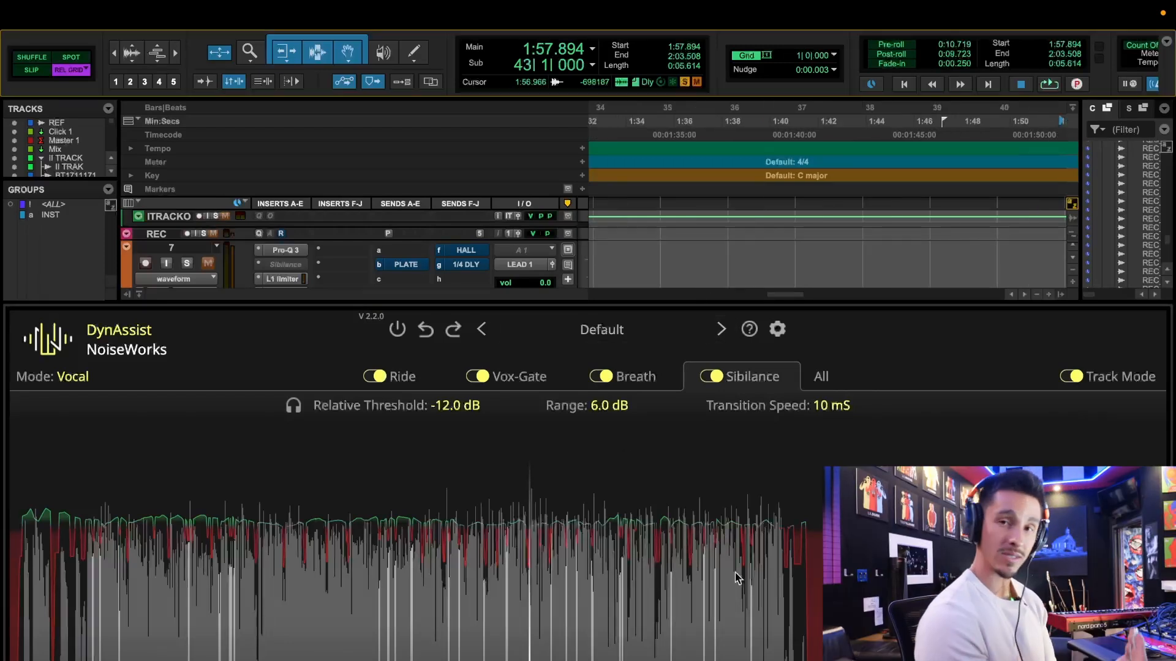
{"action": "left_click", "coordinate": [646, 377]}
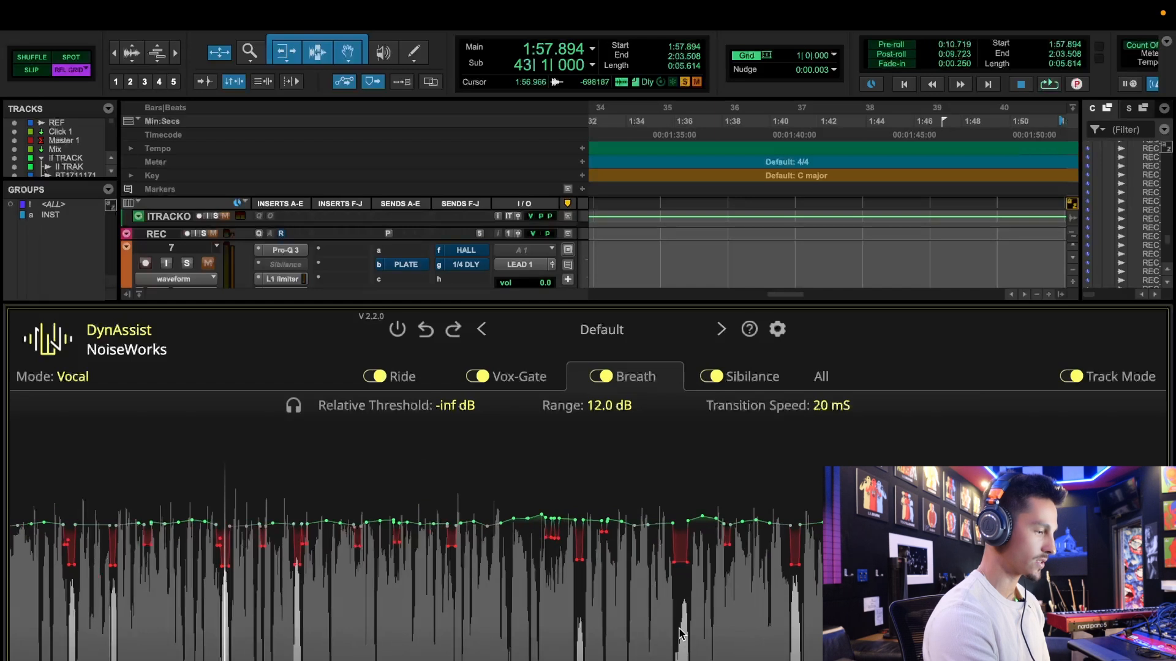
{"action": "scroll", "coordinate": [680, 633], "scroll_direction": "up", "scroll_amount": 3}
{"action": "left_click", "coordinate": [683, 569]}
{"action": "left_click", "coordinate": [616, 554]}
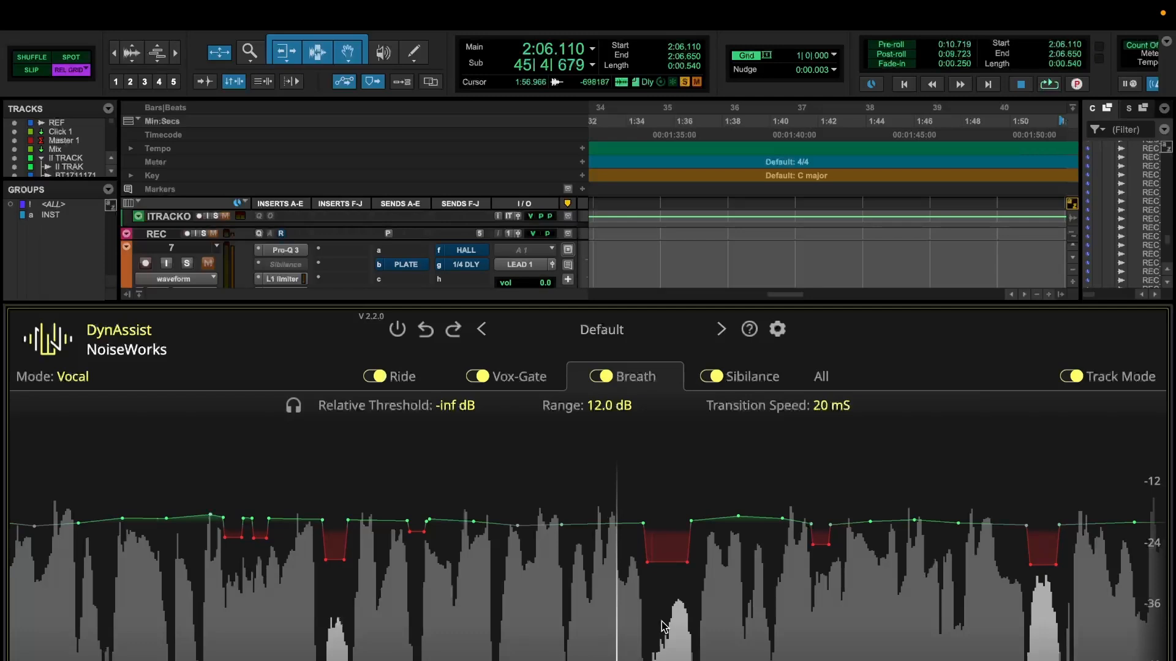
Examine how the Vox-Gate and Ride modules shape the gain curve along the vocal waveform
{"action": "left_click", "coordinate": [520, 377]}
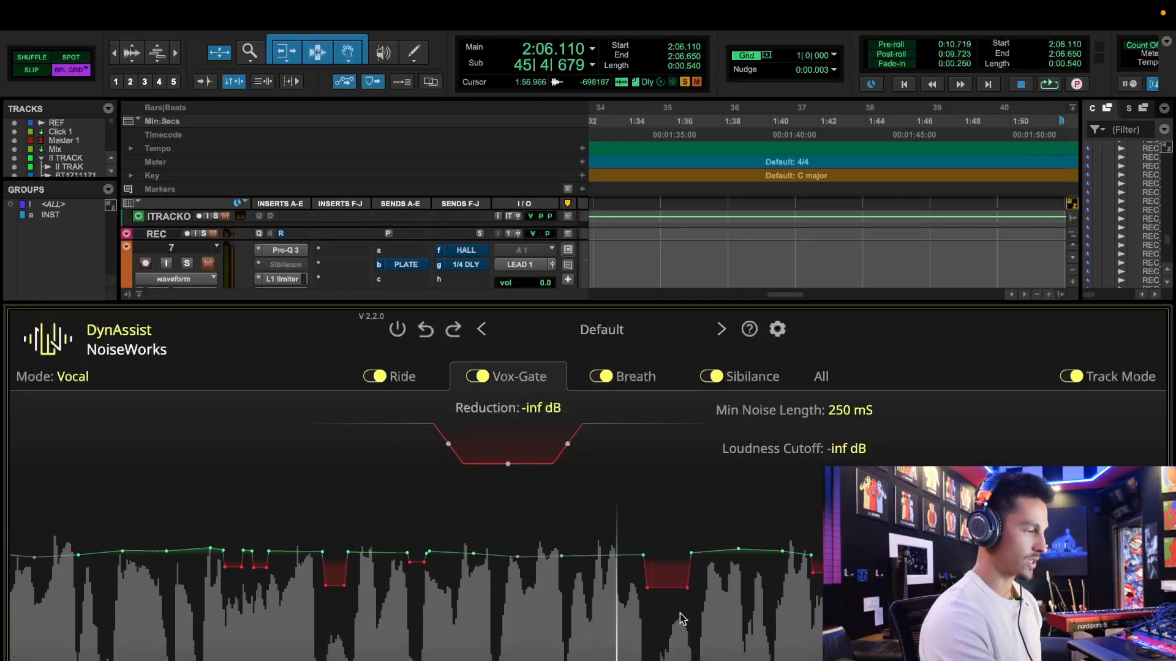
{"action": "scroll", "coordinate": [675, 621], "scroll_direction": "down", "scroll_amount": 8}
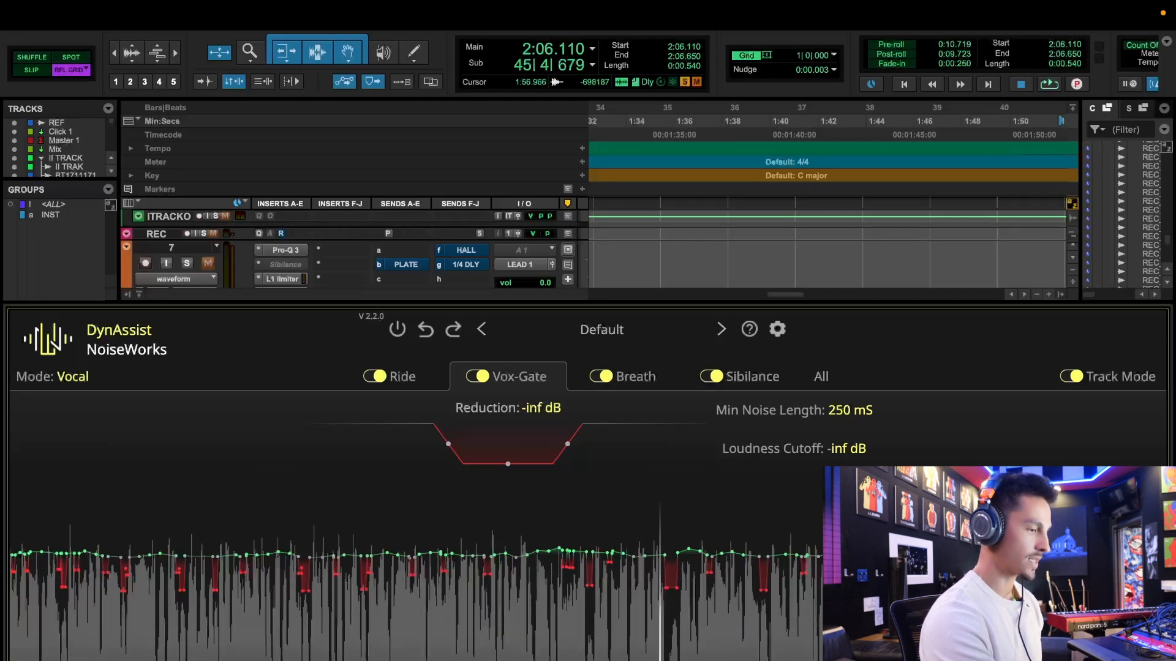
{"action": "scroll", "coordinate": [676, 621], "scroll_direction": "right", "scroll_amount": 8}
{"action": "scroll", "coordinate": [735, 597], "scroll_direction": "right", "scroll_amount": 1}
{"action": "scroll", "coordinate": [587, 577], "scroll_direction": "up", "scroll_amount": 3}
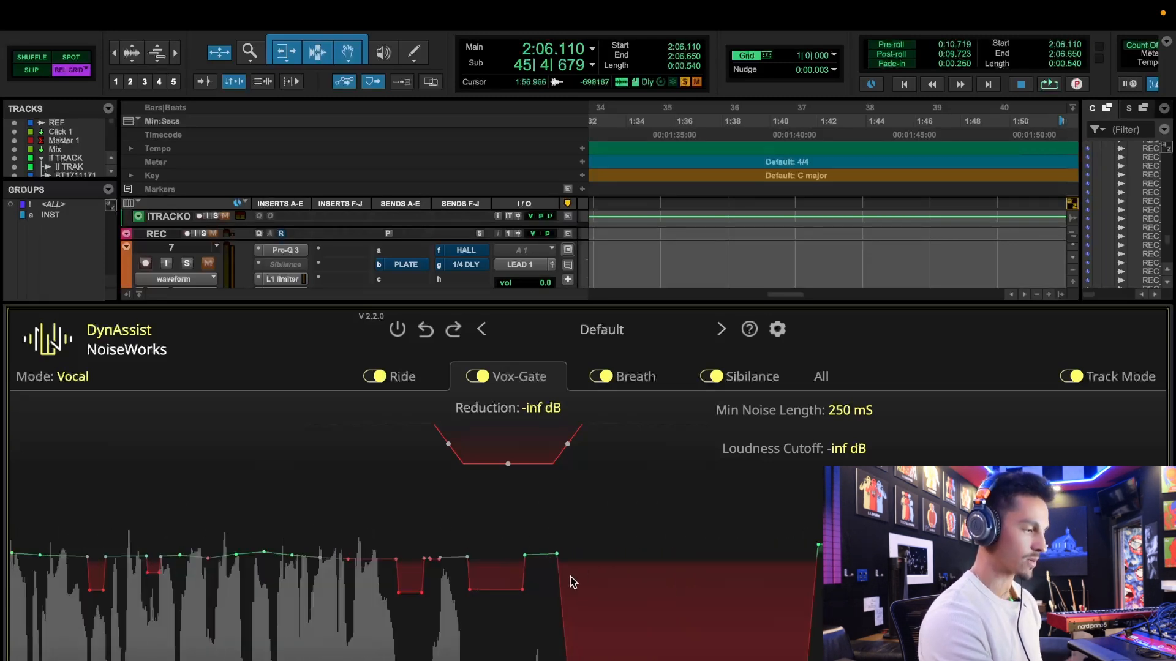
{"action": "left_click", "coordinate": [402, 376]}
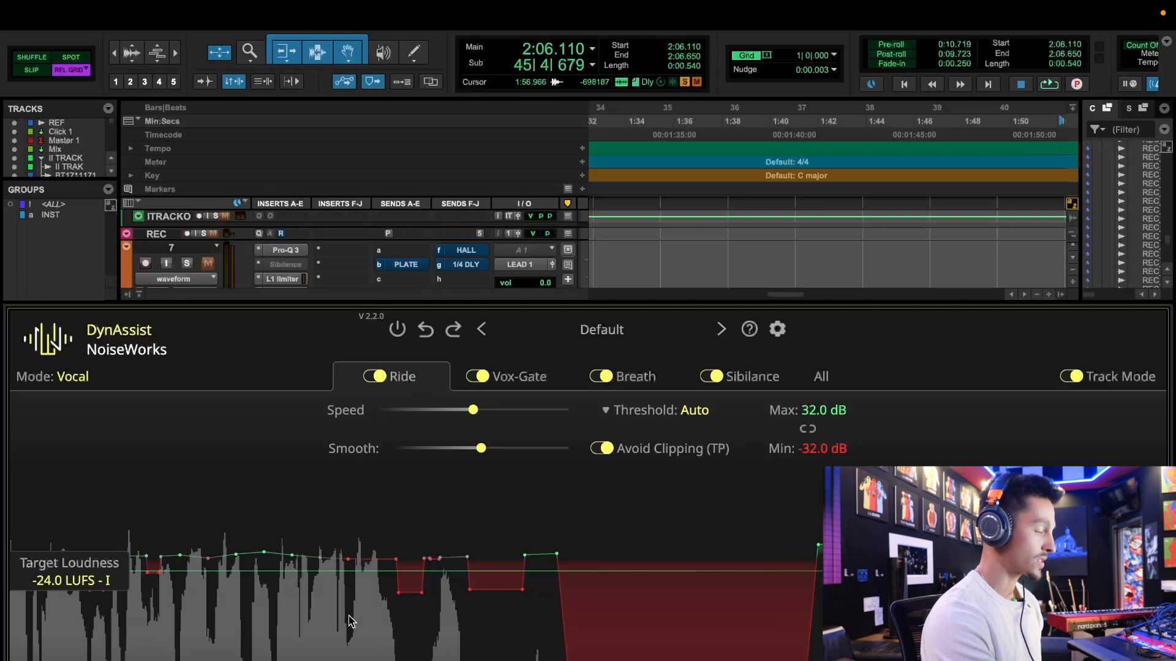
{"action": "scroll", "coordinate": [366, 630], "scroll_direction": "left", "scroll_amount": 5}
{"action": "scroll", "coordinate": [366, 629], "scroll_direction": "left", "scroll_amount": 10}
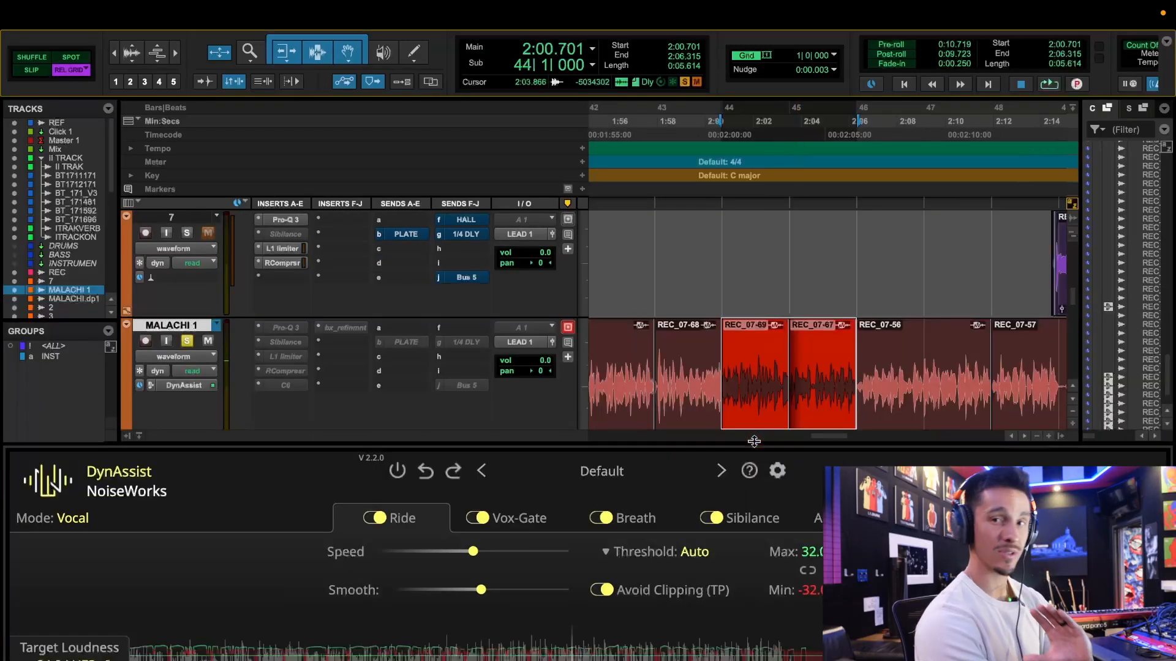
Play the selected REC_07-69 and REC_07-67 clips repeatedly, comparing the vocal with DynAssist active and bypassed
{"action": "key", "text": "space"}
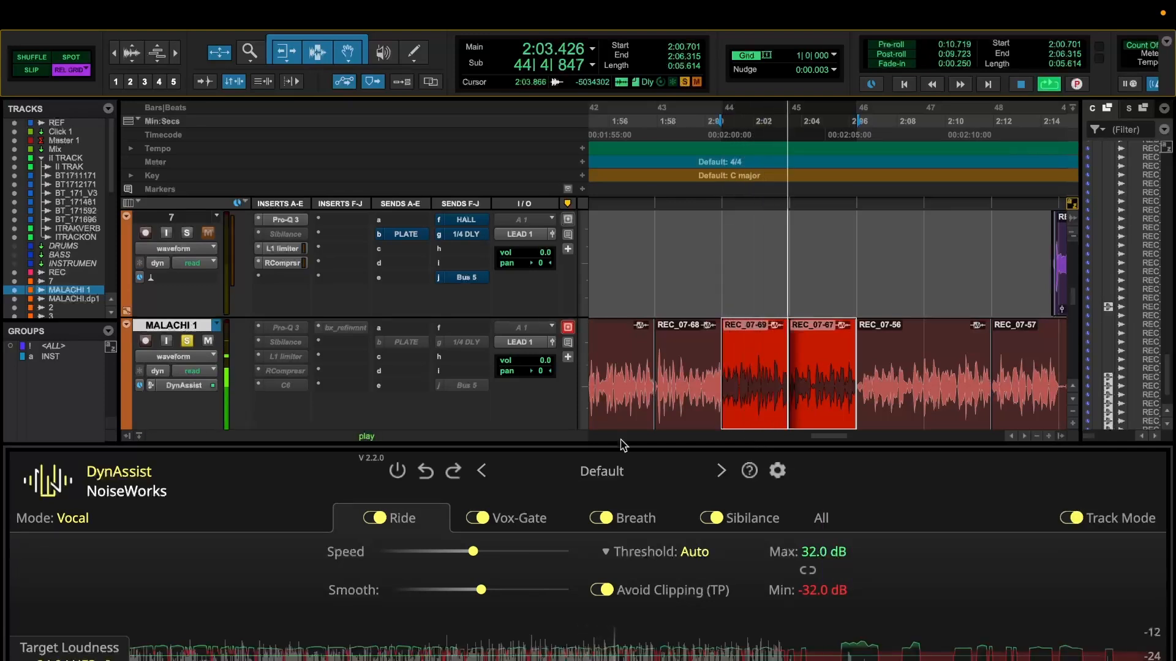
{"action": "key", "text": "space"}
{"action": "key", "text": "space"}
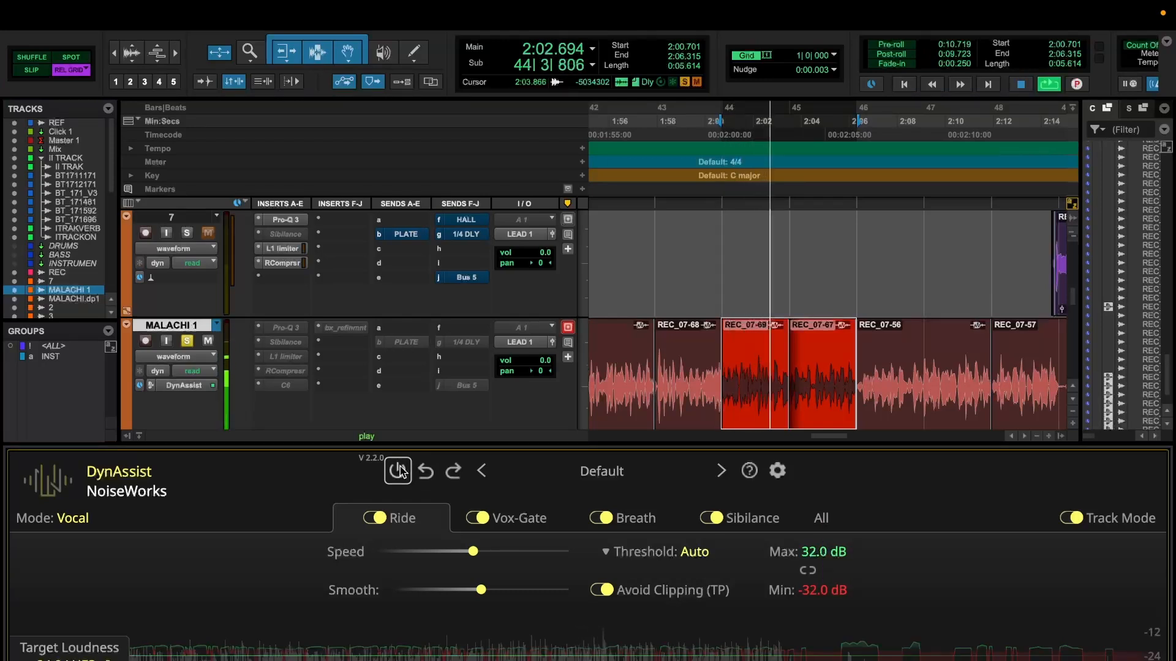
{"action": "key", "text": "space"}
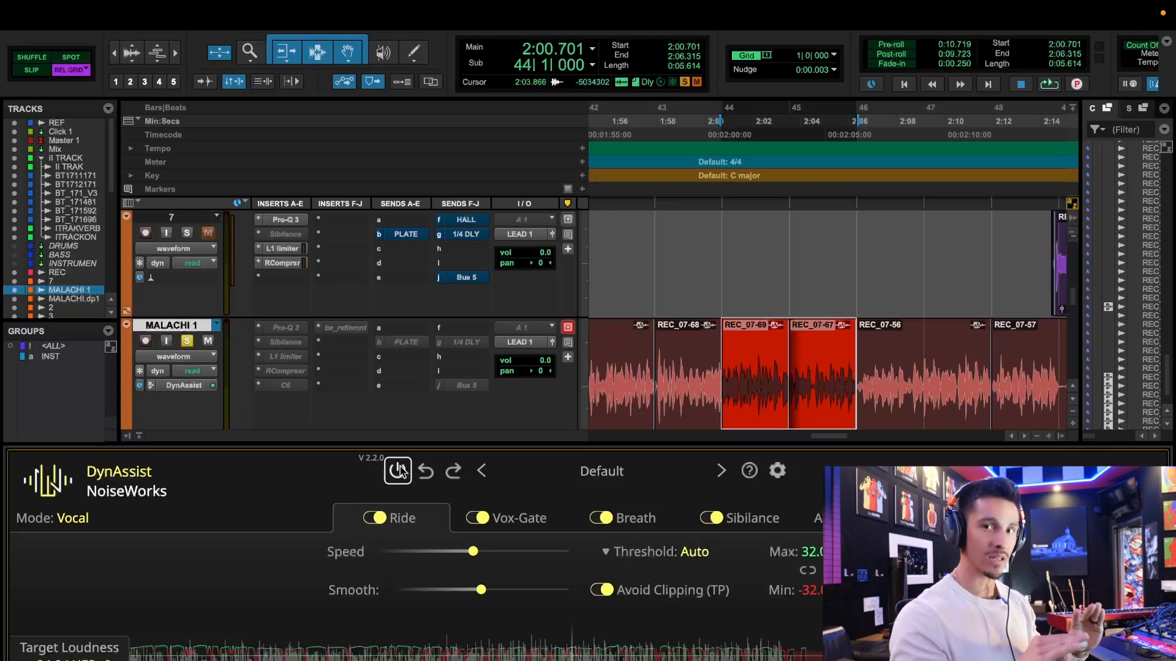
{"action": "key", "text": "space"}
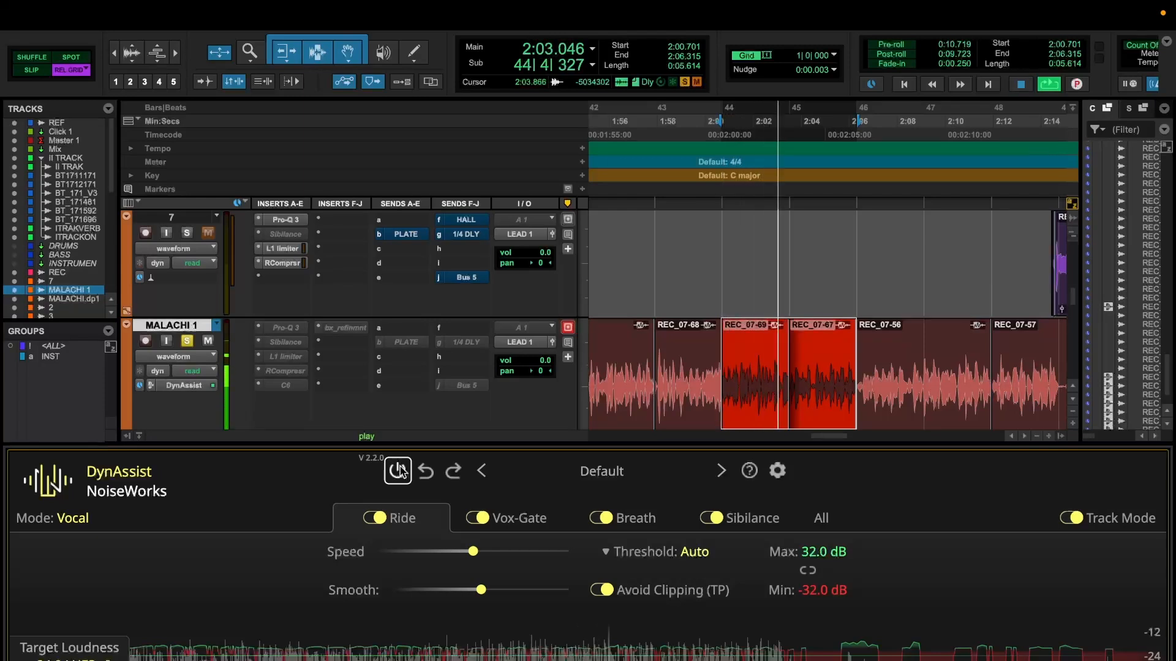
{"action": "key", "text": "space"}
{"action": "key", "text": "space"}
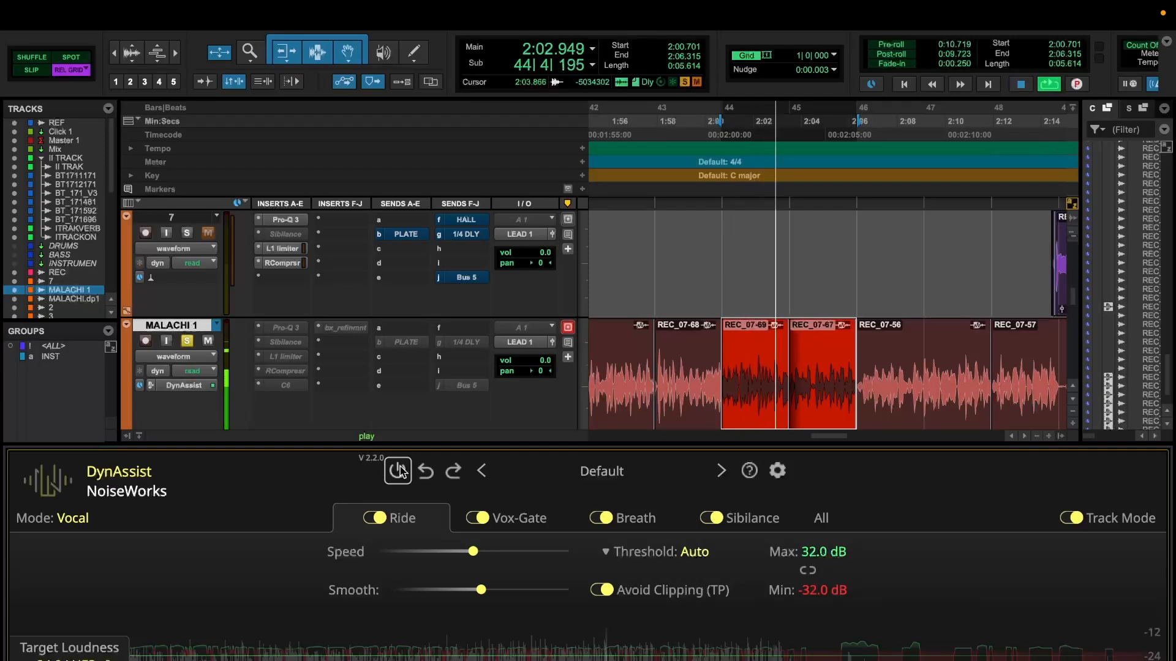
{"action": "key", "text": "space"}
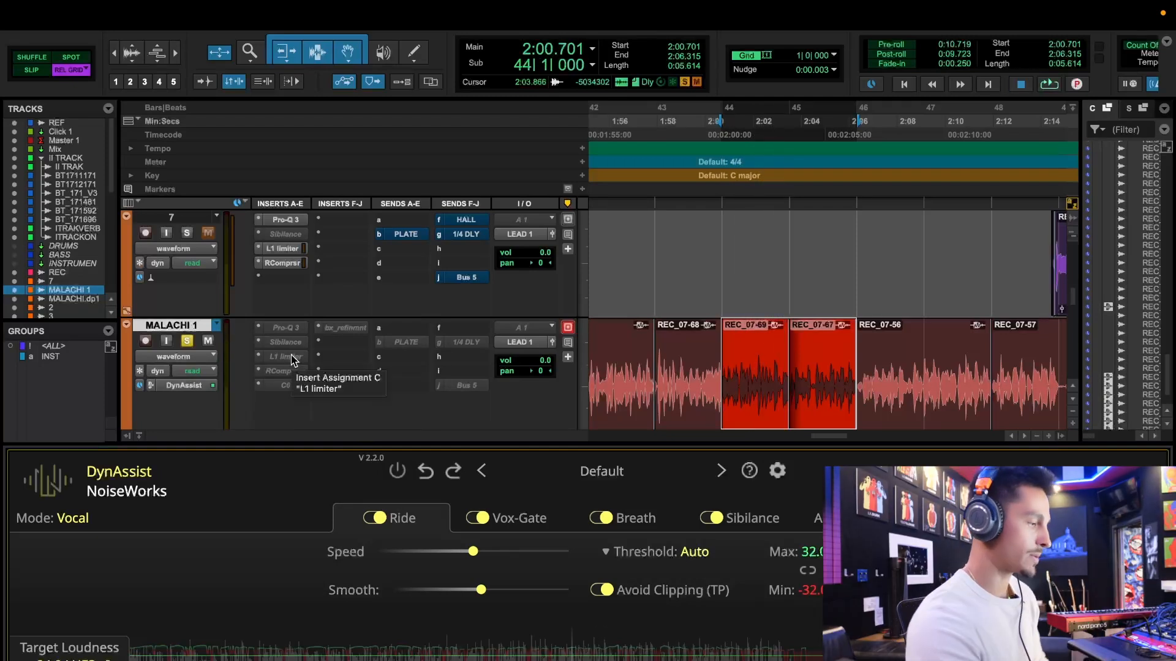
Turn off the Ride, Vox-Gate and Breath modules and play the selected clips with only Sibilance enabled
{"action": "left_click", "coordinate": [384, 518]}
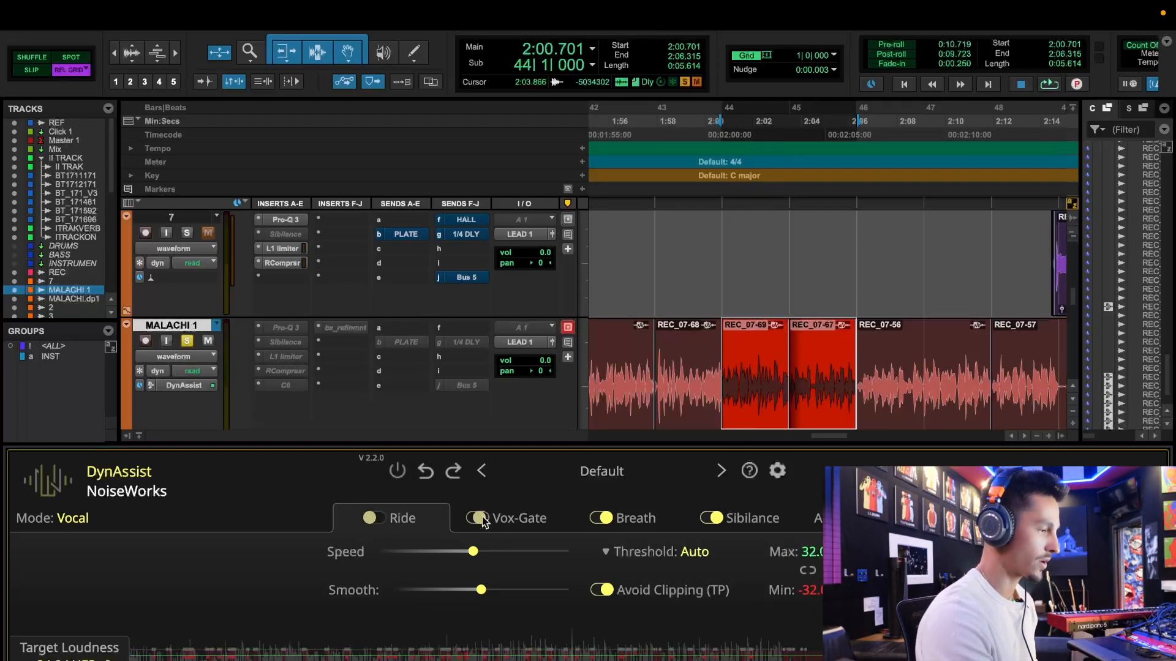
{"action": "left_click", "coordinate": [482, 519]}
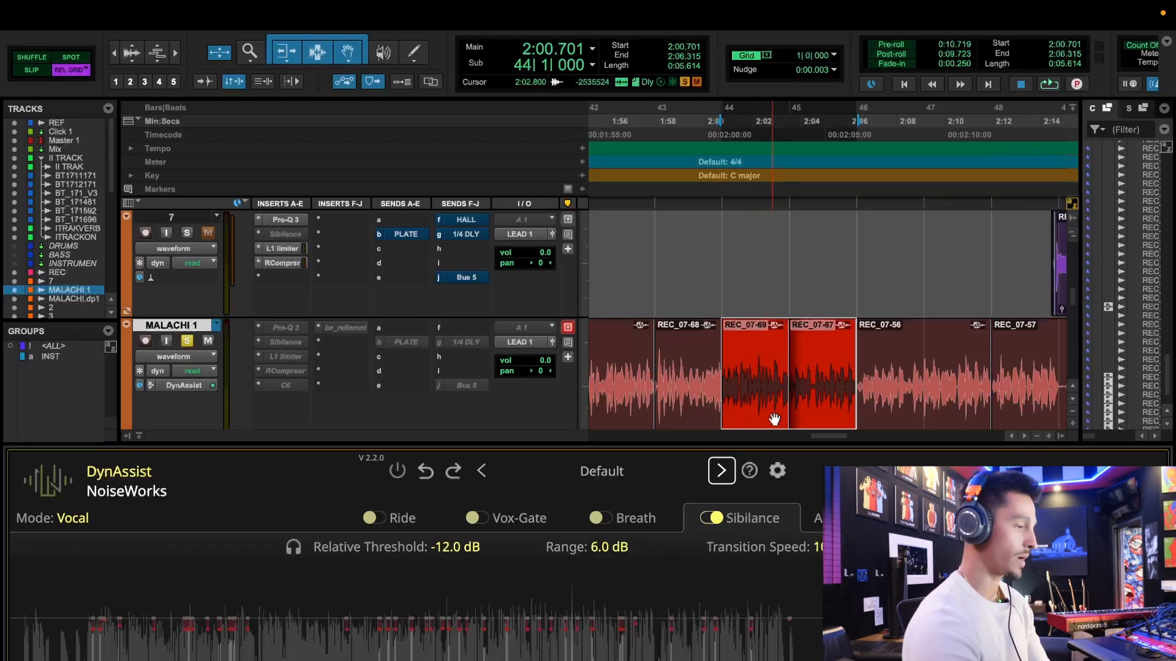
{"action": "key", "text": "space"}
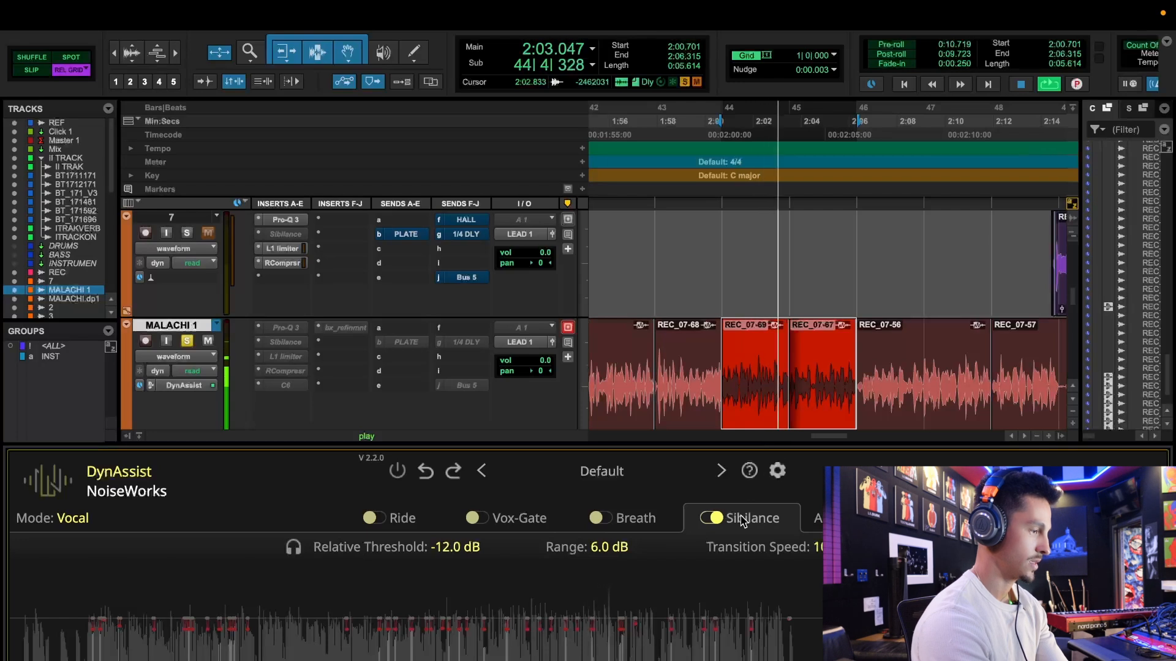
{"action": "key", "text": "space"}
Turn off the Sibilance module and play the selected clips again for comparison
{"action": "left_click", "coordinate": [711, 519]}
{"action": "key", "text": "space"}
{"action": "key", "text": "t"}
{"action": "key", "text": "t"}
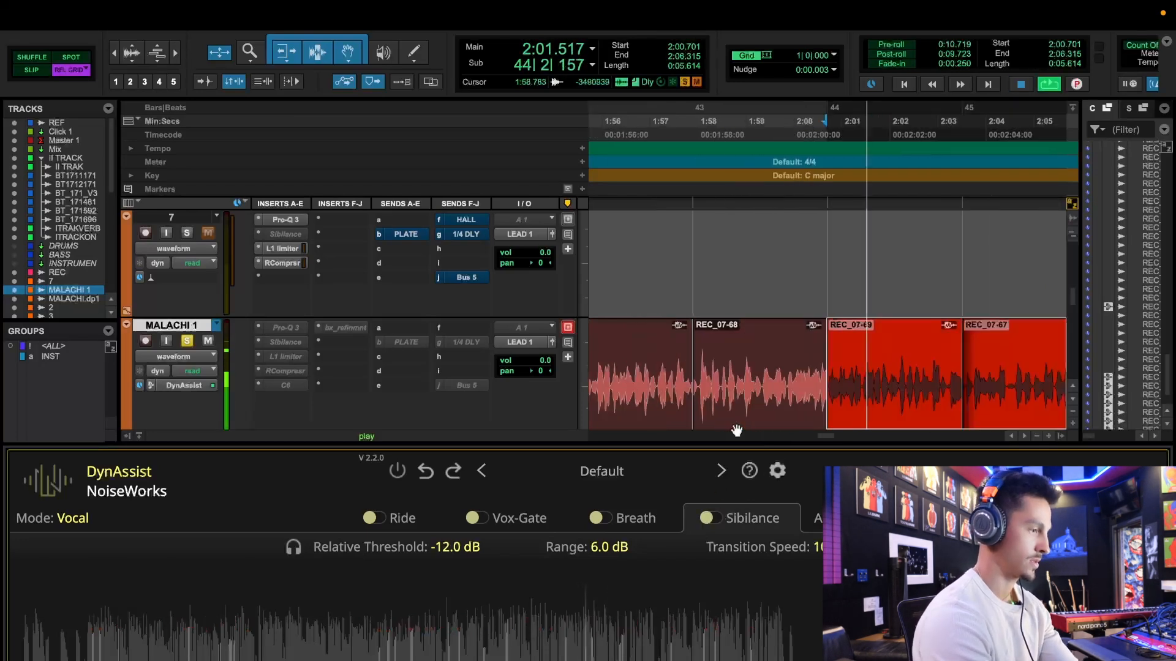
{"action": "scroll", "coordinate": [736, 343], "scroll_direction": "right", "scroll_amount": 3}
{"action": "scroll", "coordinate": [736, 290], "scroll_direction": "down", "scroll_amount": 2}
{"action": "key", "text": "space"}
Play REC_07-69 repeatedly from 2:01.070 without processing, and turn the Sibilance module back on
{"action": "left_click", "coordinate": [727, 268]}
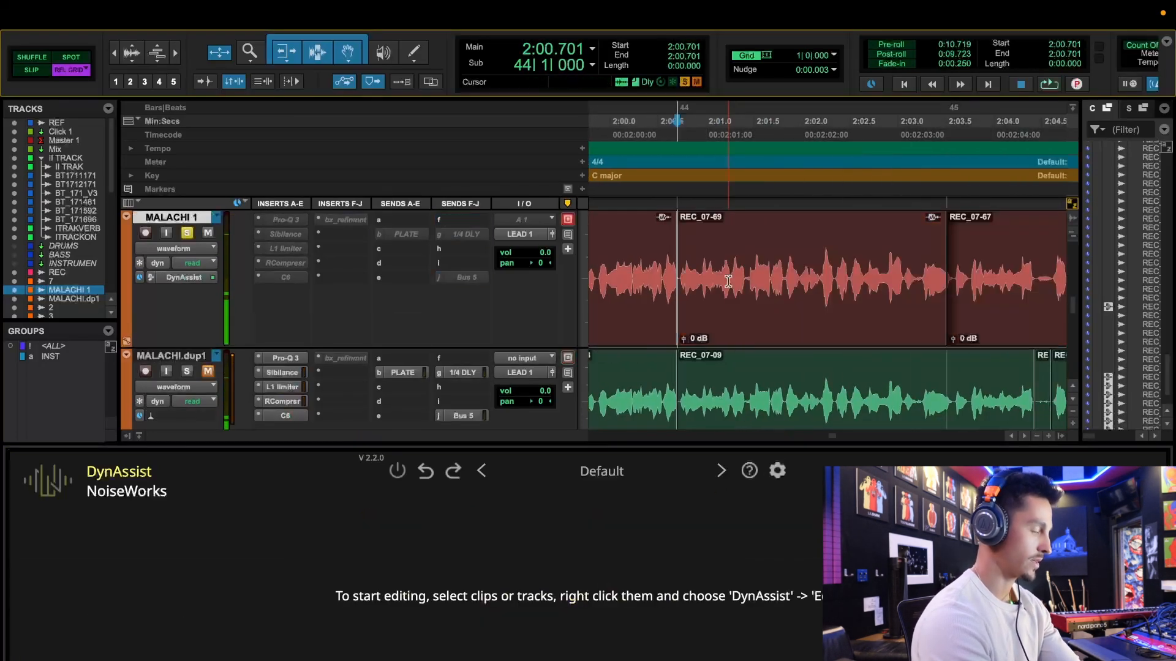
{"action": "key", "text": "t"}
{"action": "scroll", "coordinate": [748, 298], "scroll_direction": "left", "scroll_amount": 5}
{"action": "left_click", "coordinate": [748, 298]}
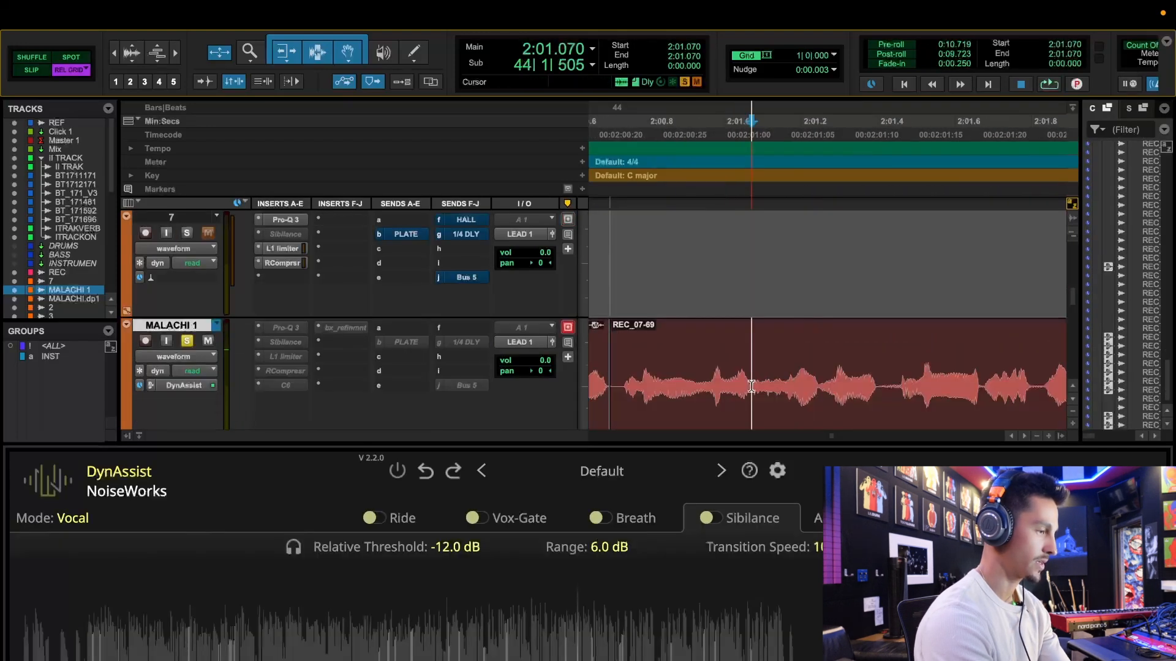
{"action": "key", "text": "space"}
{"action": "key", "text": "space"}
{"action": "key", "text": "space"}
{"action": "key", "text": "space"}
{"action": "left_click", "coordinate": [709, 518]}
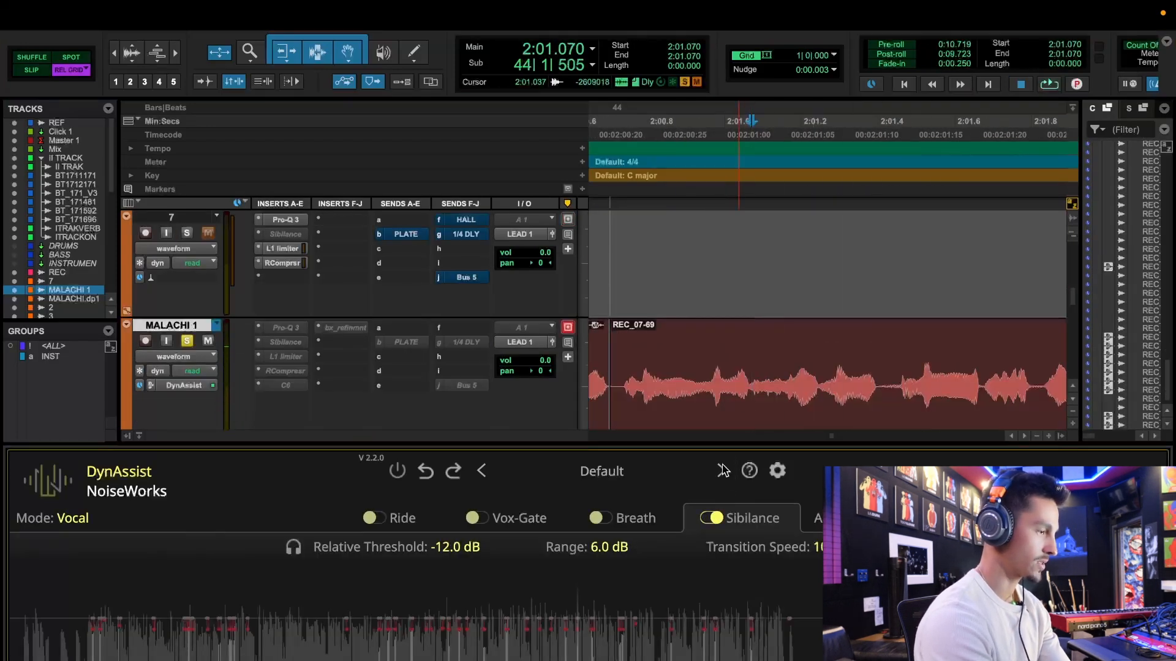
Play the vocal from 2:01.070 with Sibilance active, then select REC_07-69 and set the Sibilance range to 12.0 dB
{"action": "key", "text": "space"}
{"action": "key", "text": "space"}
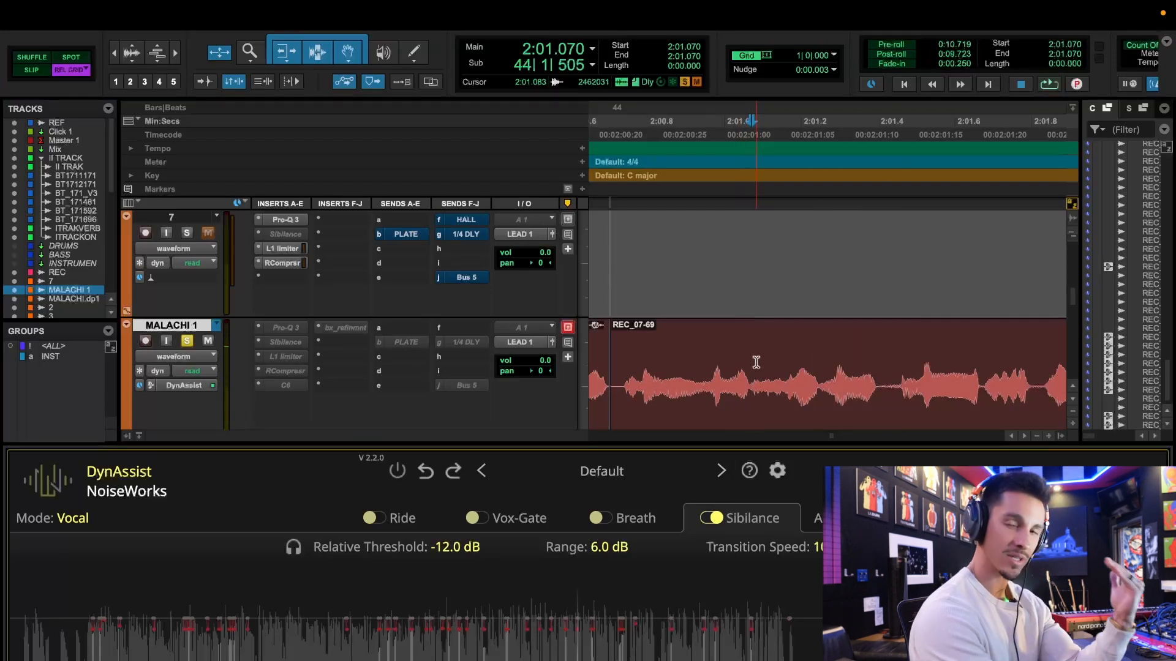
{"action": "double_click", "coordinate": [755, 362]}
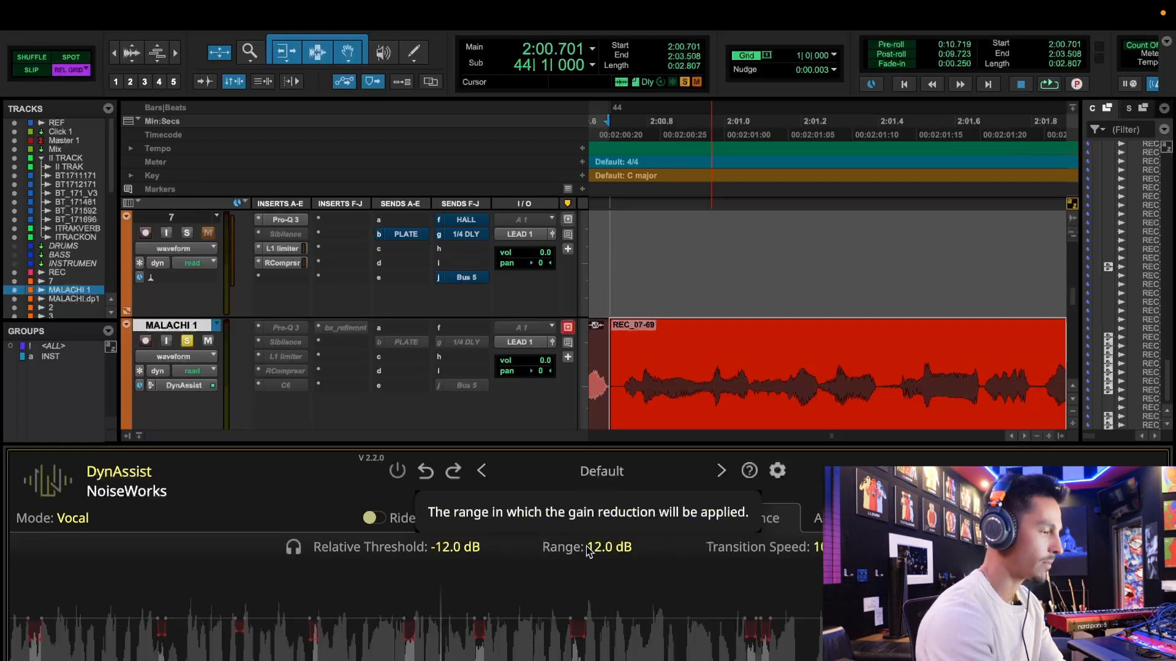
Play REC_07-69 repeatedly from 2:01.064 to hear the Sibilance reduction with the 12.0 dB range
{"action": "left_click", "coordinate": [748, 377]}
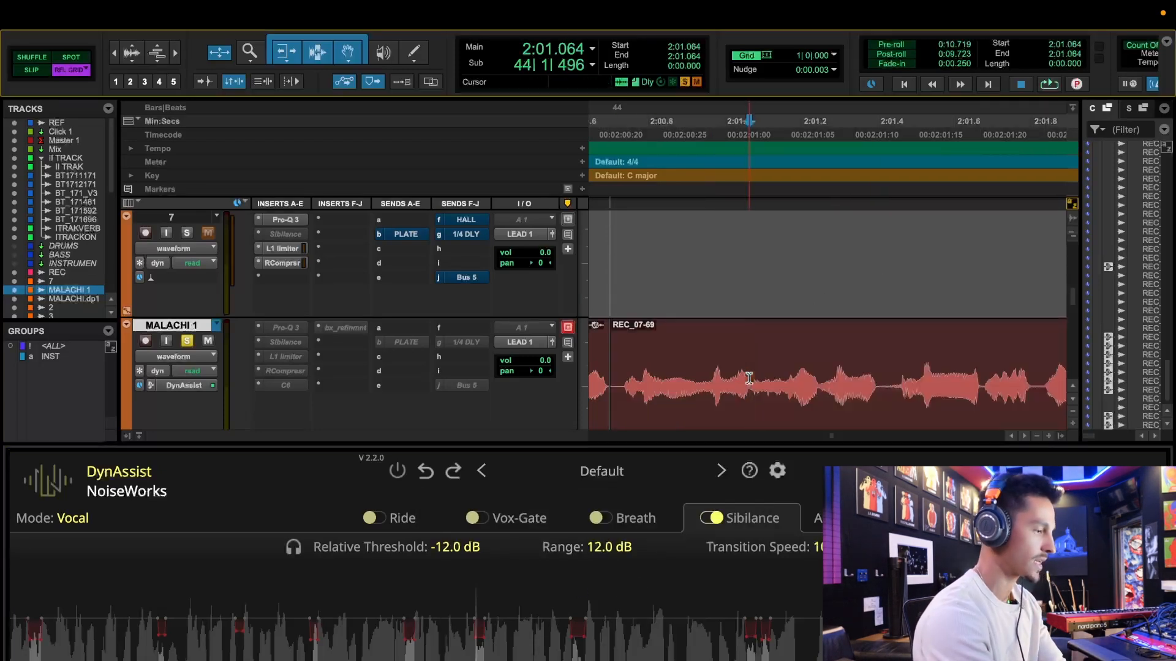
{"action": "key", "text": "space"}
{"action": "key", "text": "space"}
{"action": "key", "text": "space"}
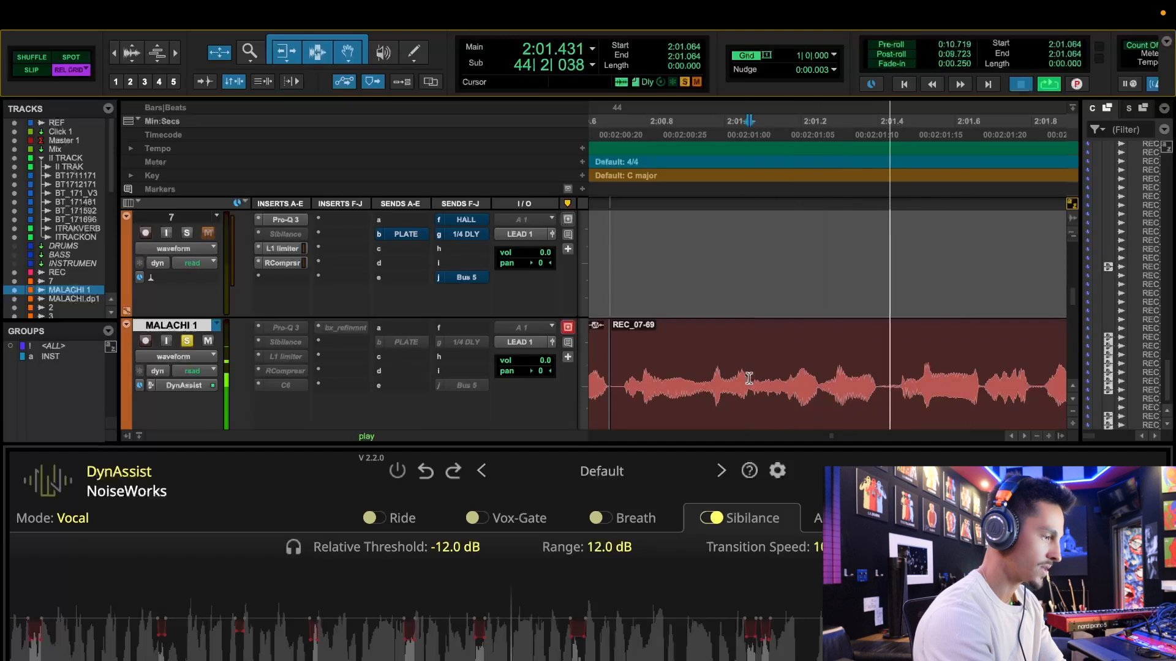
{"action": "key", "text": "space"}
Turn off the Sibilance module and play the vocal from 2:01.064 without processing
{"action": "left_click", "coordinate": [711, 518]}
{"action": "key", "text": "space"}
{"action": "key", "text": "space"}
Turn the Sibilance module back on with a range of 37.5 dB and play the vocal from 2:01.064
{"action": "left_click", "coordinate": [712, 518]}
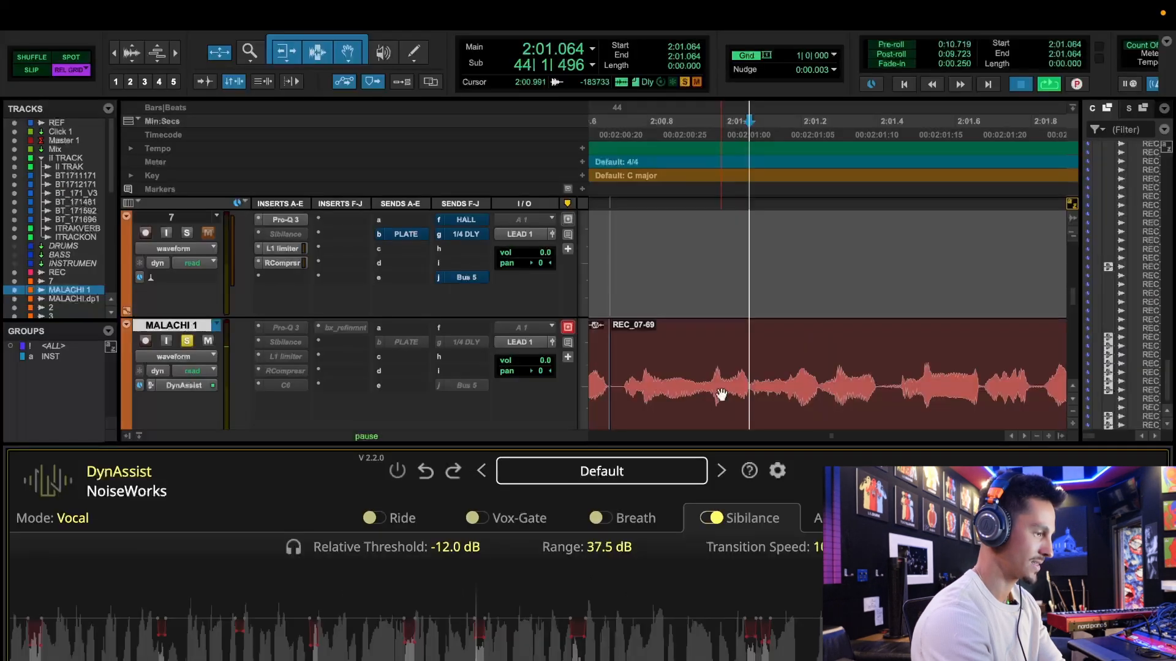
{"action": "key", "text": "space"}
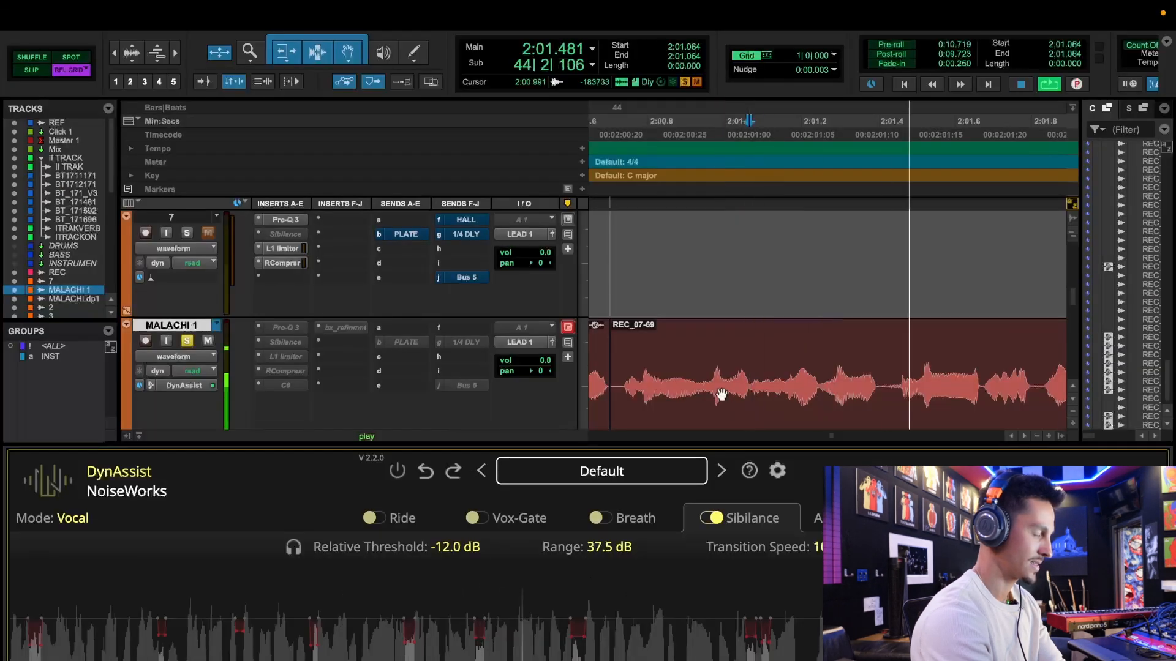
{"action": "key", "text": "space"}
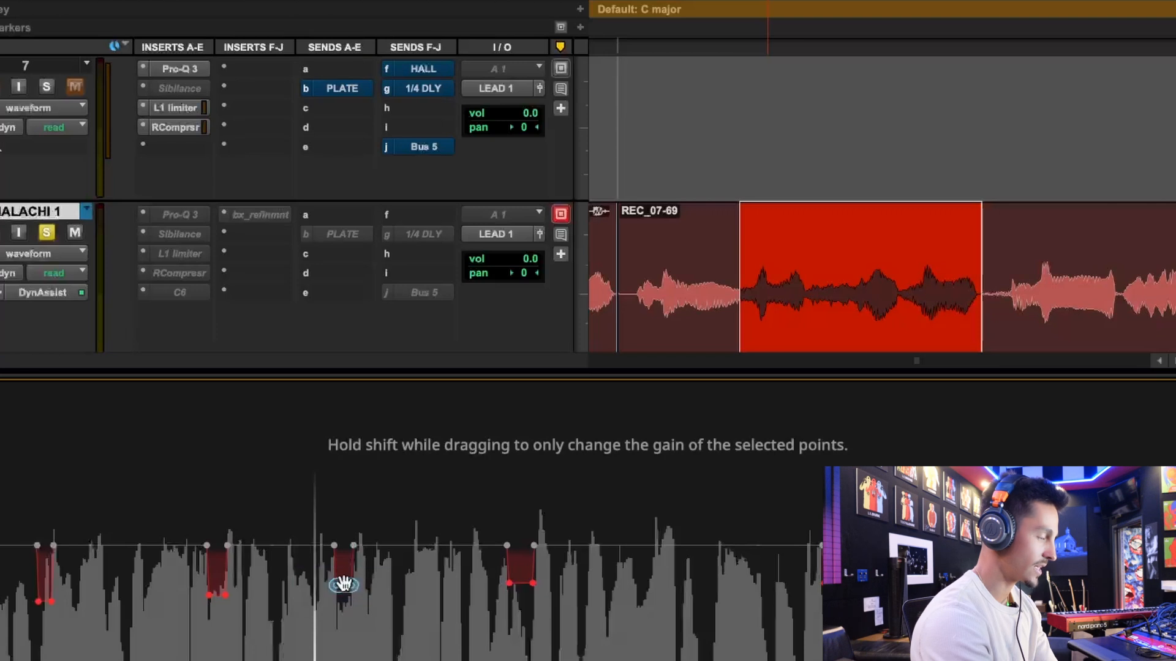
Lower the gain of the single sibilance region near 2:01 in the detailed waveform editor and play the selected phrase
{"action": "left_click_drag", "start_coordinate": [344, 586], "coordinate": [344, 620]}
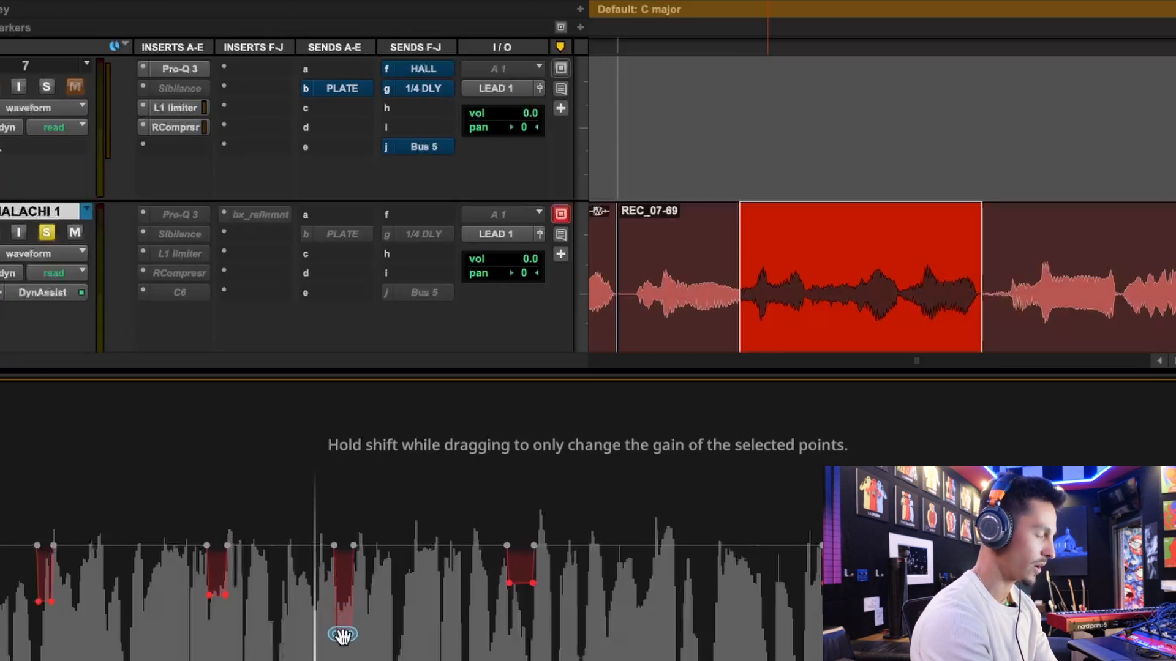
{"action": "key", "text": "space"}
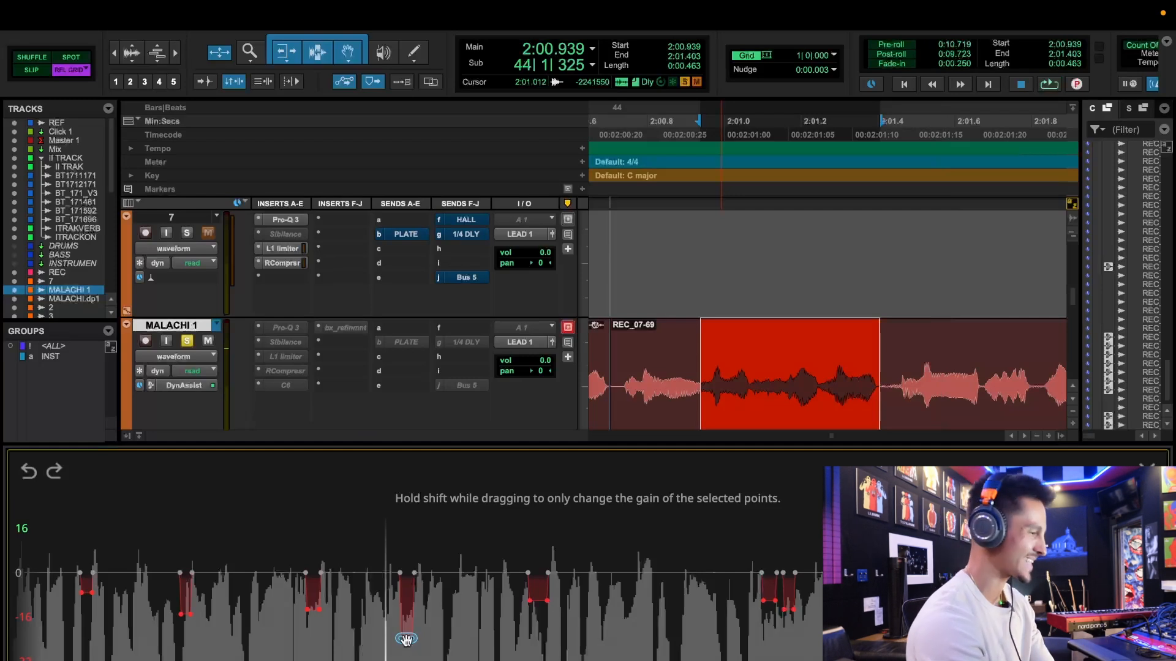
{"action": "key", "text": "space"}
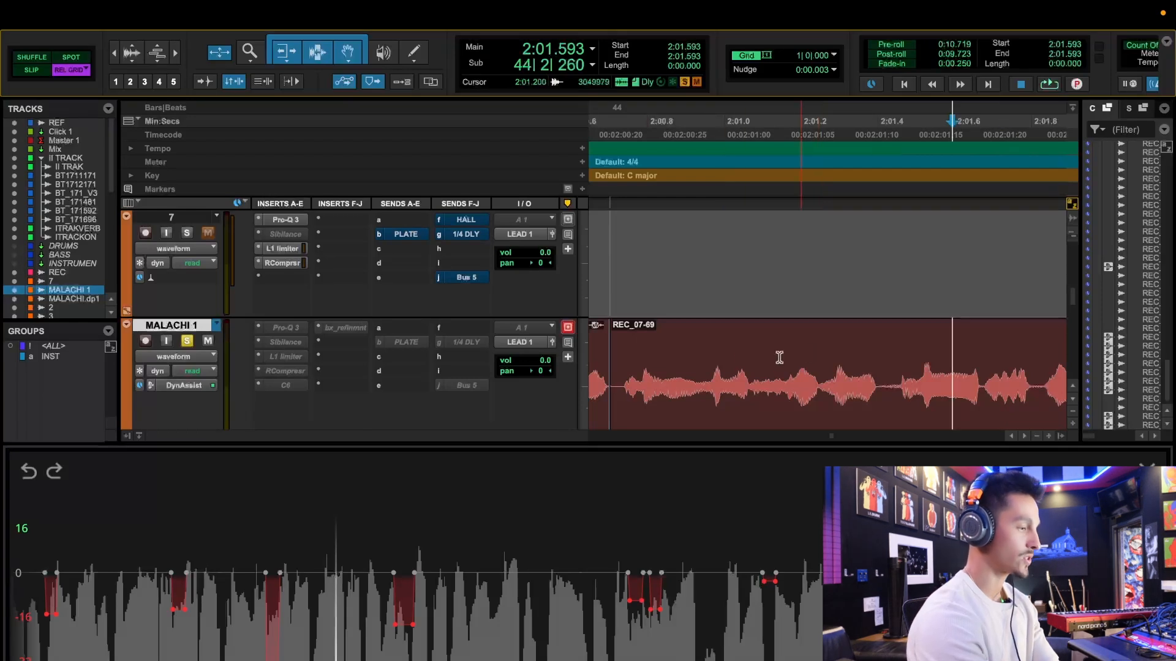
{"action": "left_click", "coordinate": [734, 358]}
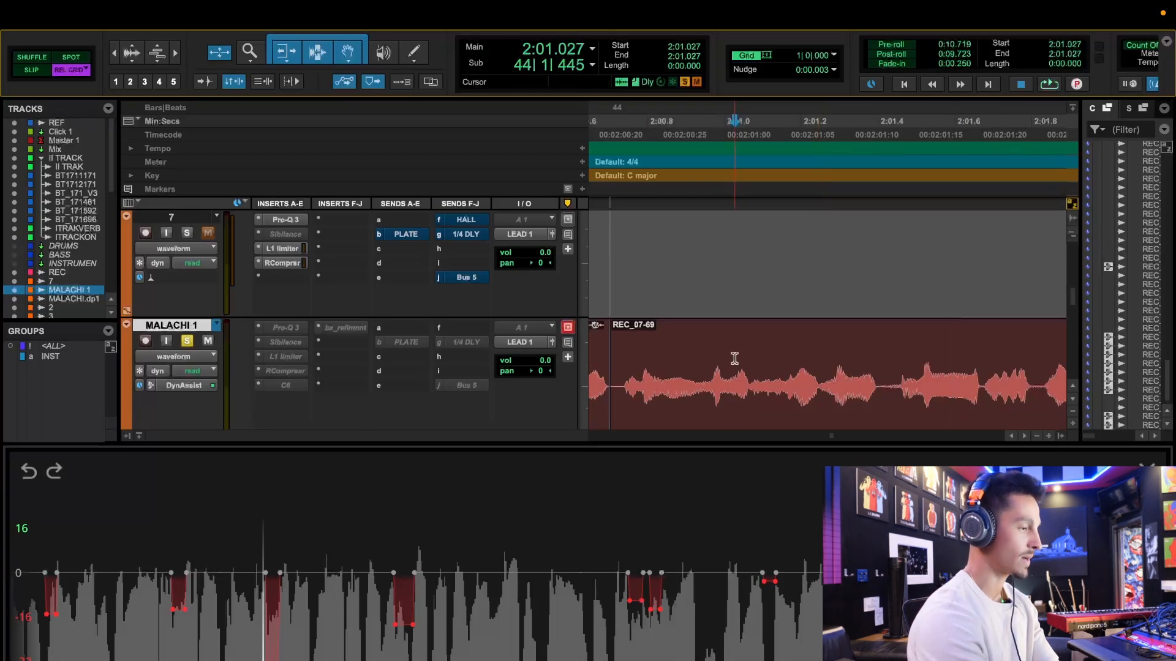
{"action": "left_click", "coordinate": [676, 361]}
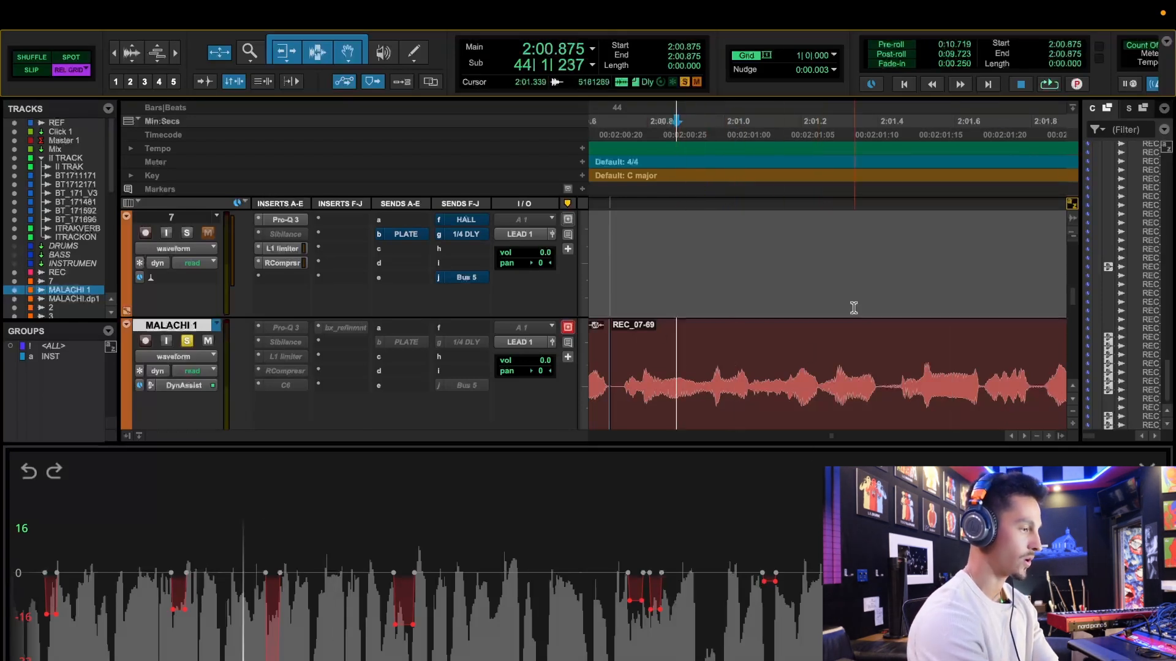
Play the vocal from 2:01.938, 2:00.824 and 2:04.832 to check the individual sibilance reductions
{"action": "left_click", "coordinate": [372, 634]}
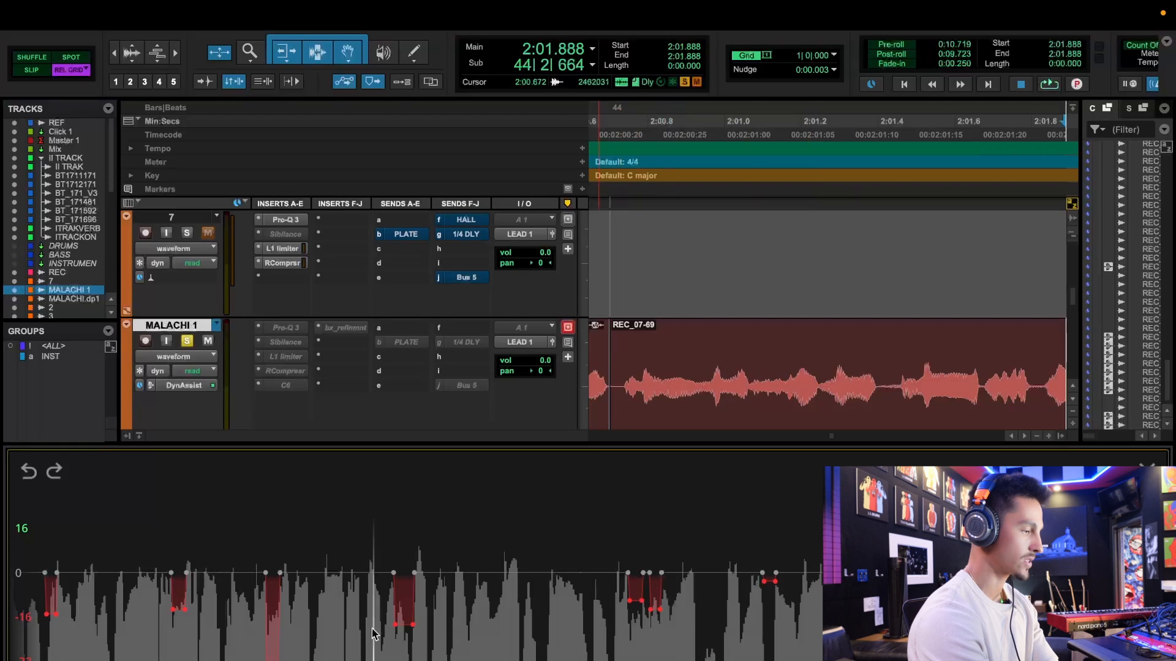
{"action": "left_click", "coordinate": [435, 633]}
{"action": "left_click", "coordinate": [380, 628]}
{"action": "key", "text": "space"}
{"action": "key", "text": "space"}
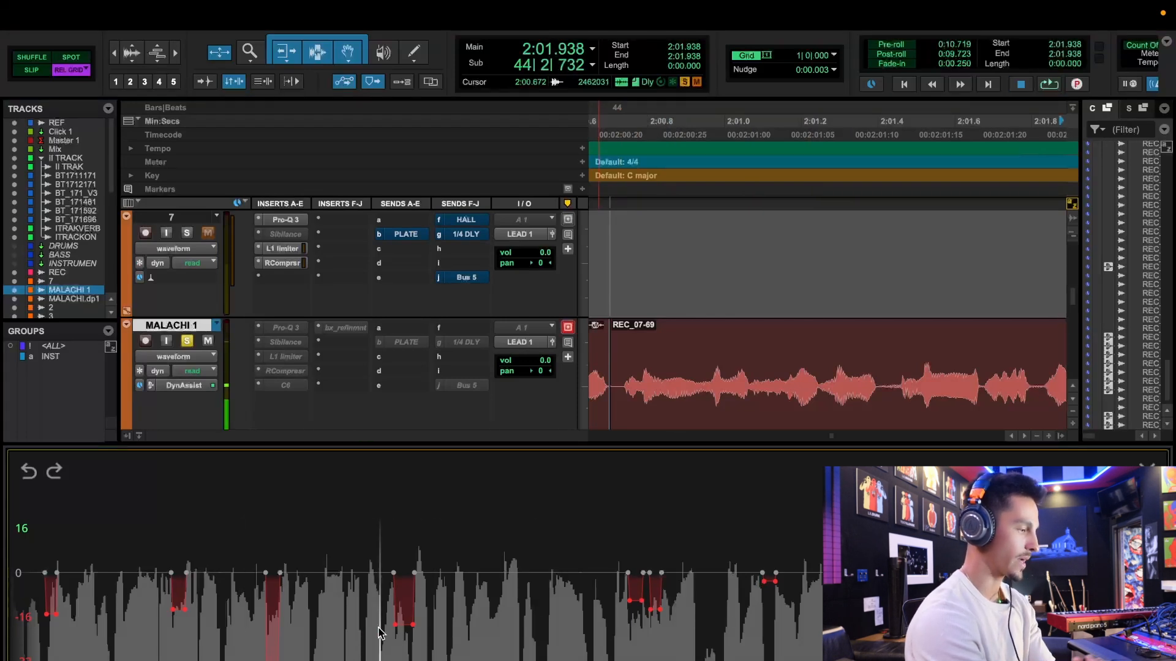
{"action": "left_click", "coordinate": [236, 634]}
{"action": "key", "text": "space"}
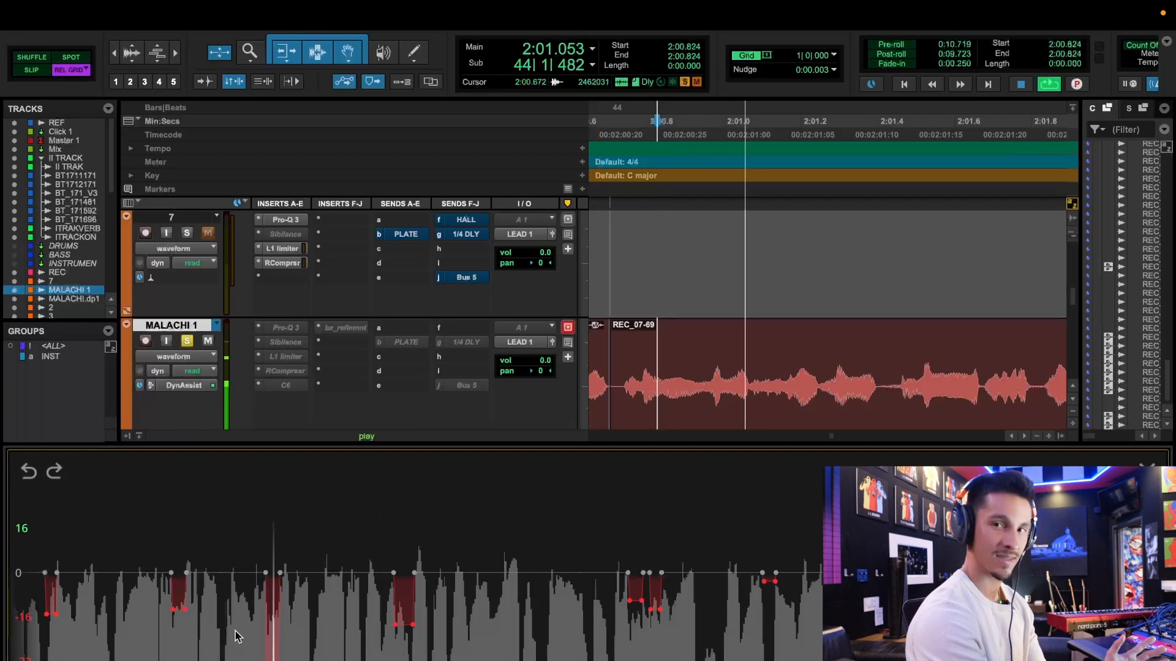
{"action": "key", "text": "space"}
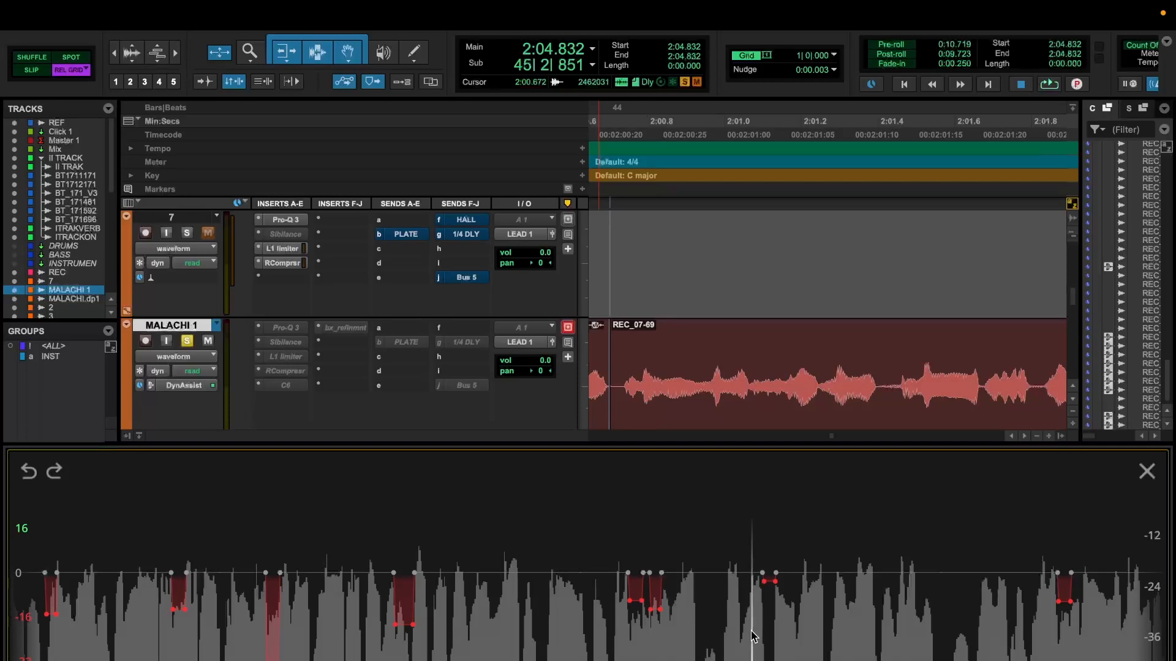
{"action": "key", "text": "space"}
{"action": "key", "text": "space"}
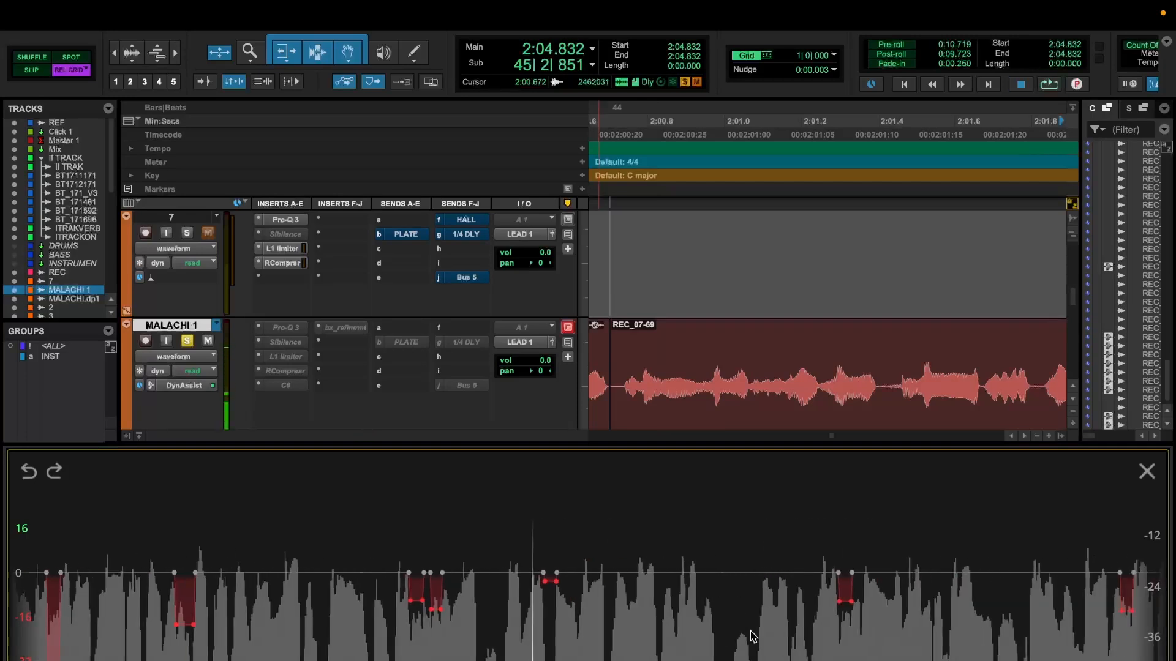
Play the vocal from 2:07.163 and lower the gain of the sibilance region just after that point
{"action": "left_click", "coordinate": [836, 620]}
{"action": "key", "text": "space"}
{"action": "key", "text": "space"}
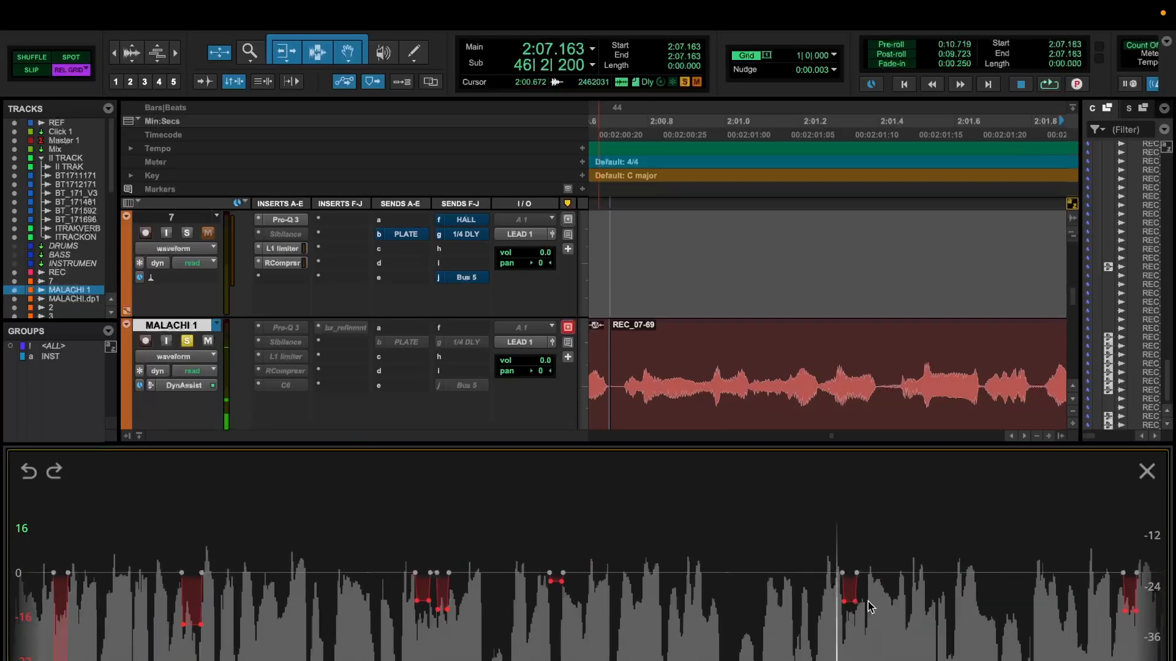
{"action": "left_click_drag", "start_coordinate": [874, 614], "coordinate": [819, 594]}
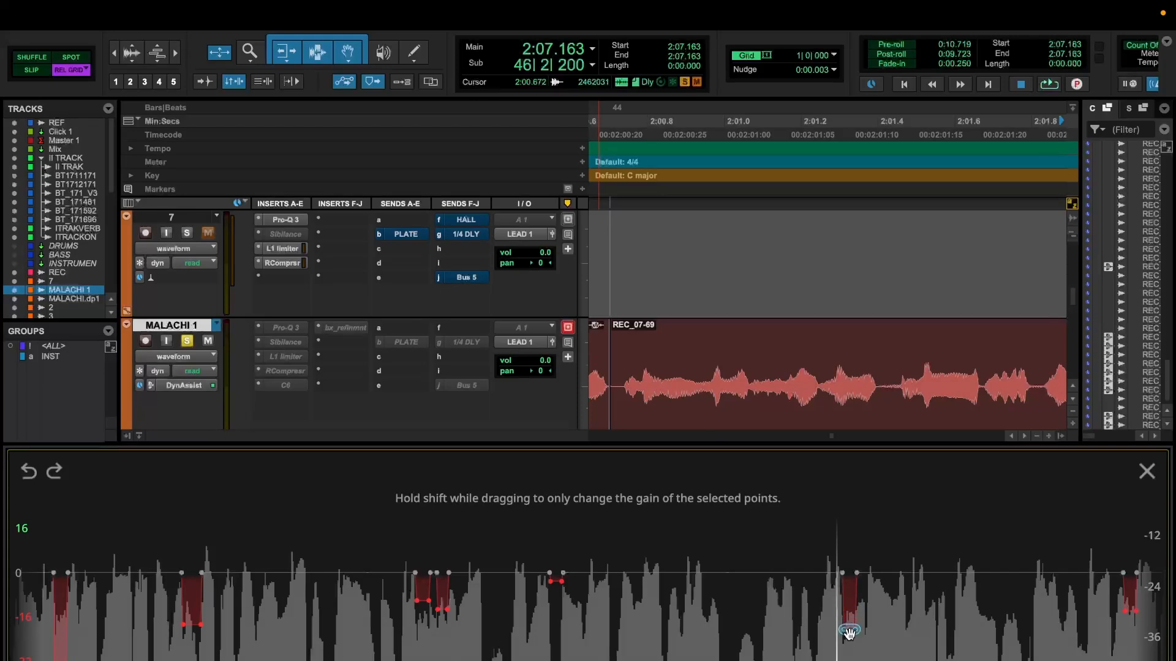
{"action": "key", "text": "space"}
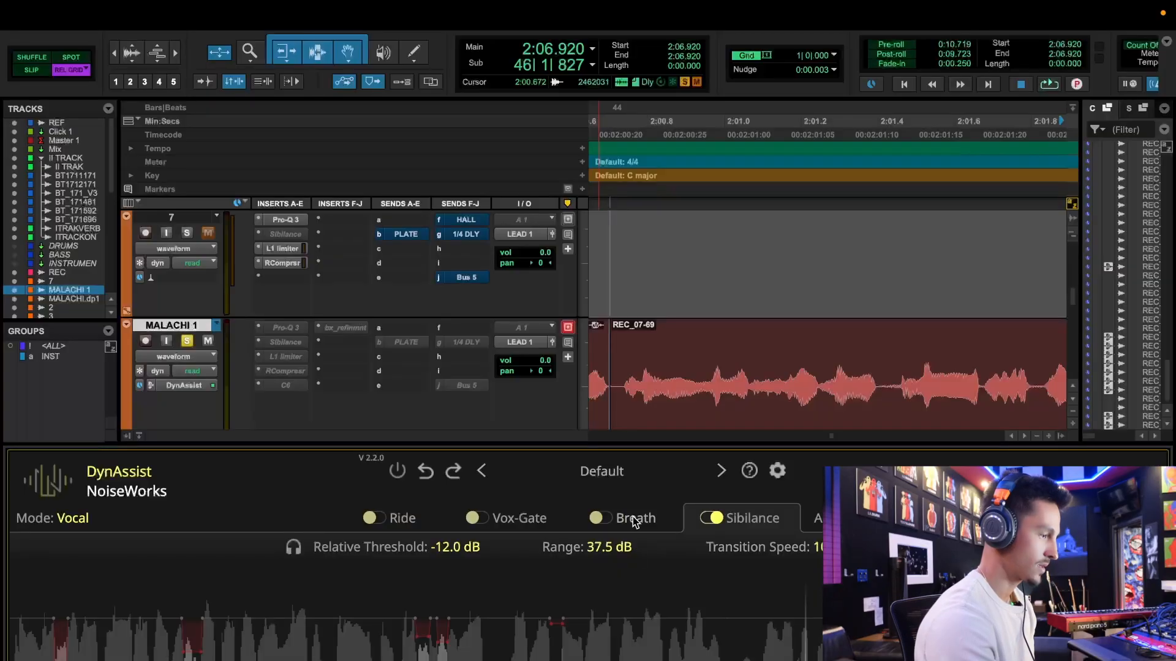
Turn on the Breath module, then remove DynAssist from the soloed vocal track, committing the ARA-modified clips to disk
{"action": "left_click", "coordinate": [635, 519]}
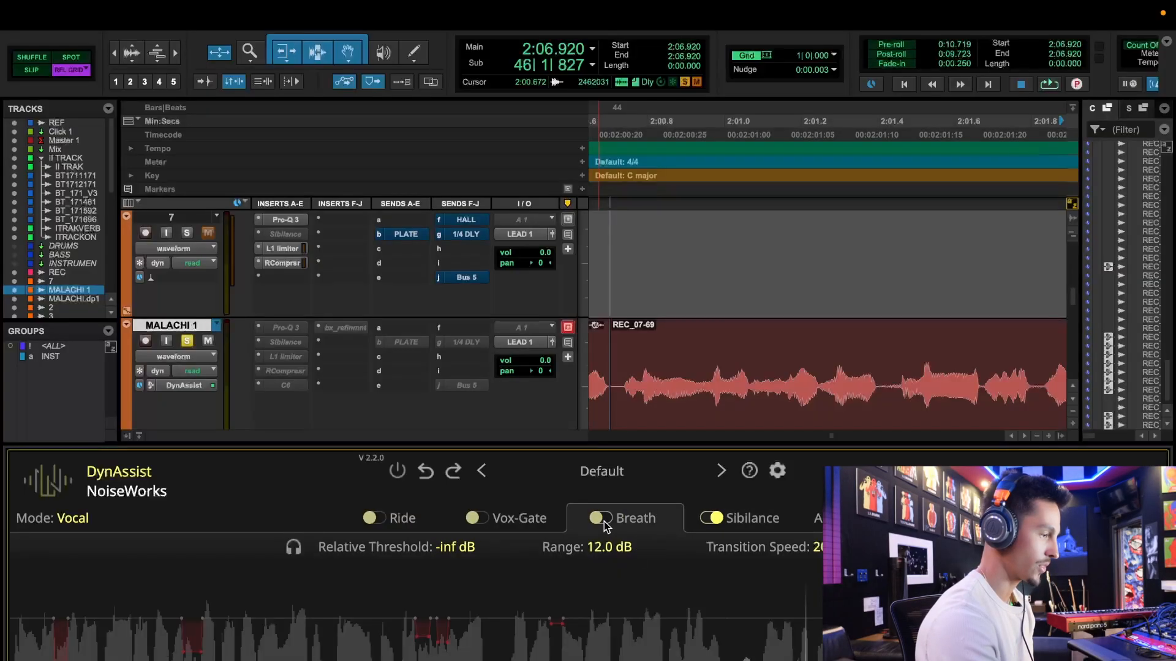
{"action": "left_click", "coordinate": [602, 519]}
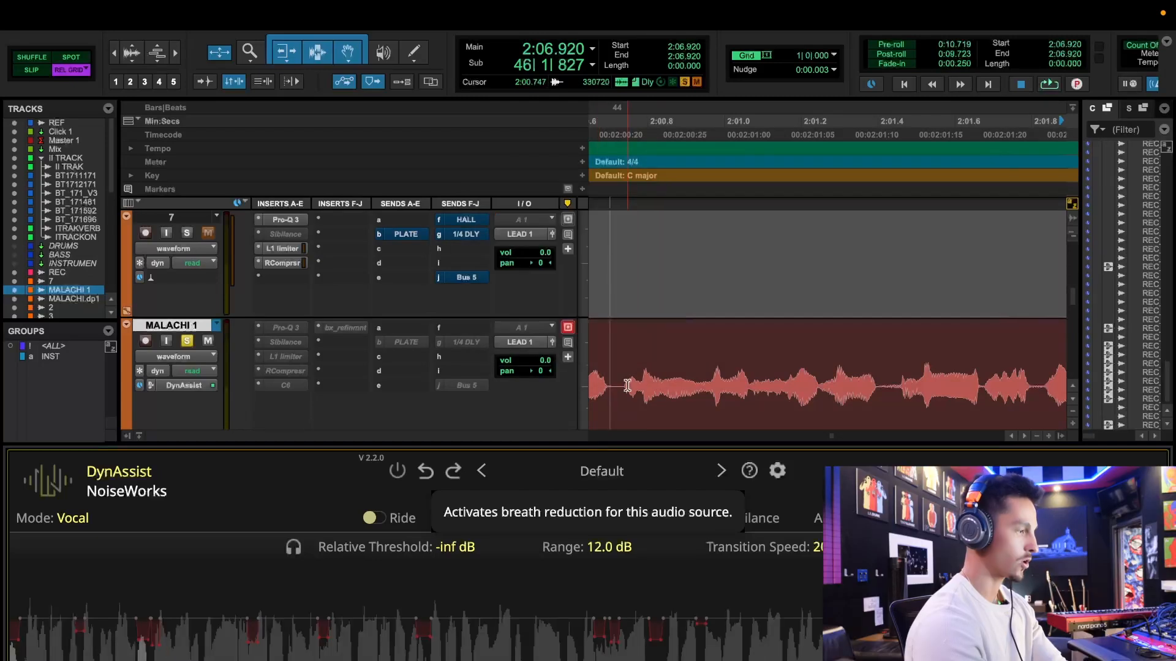
{"action": "left_click", "coordinate": [153, 387]}
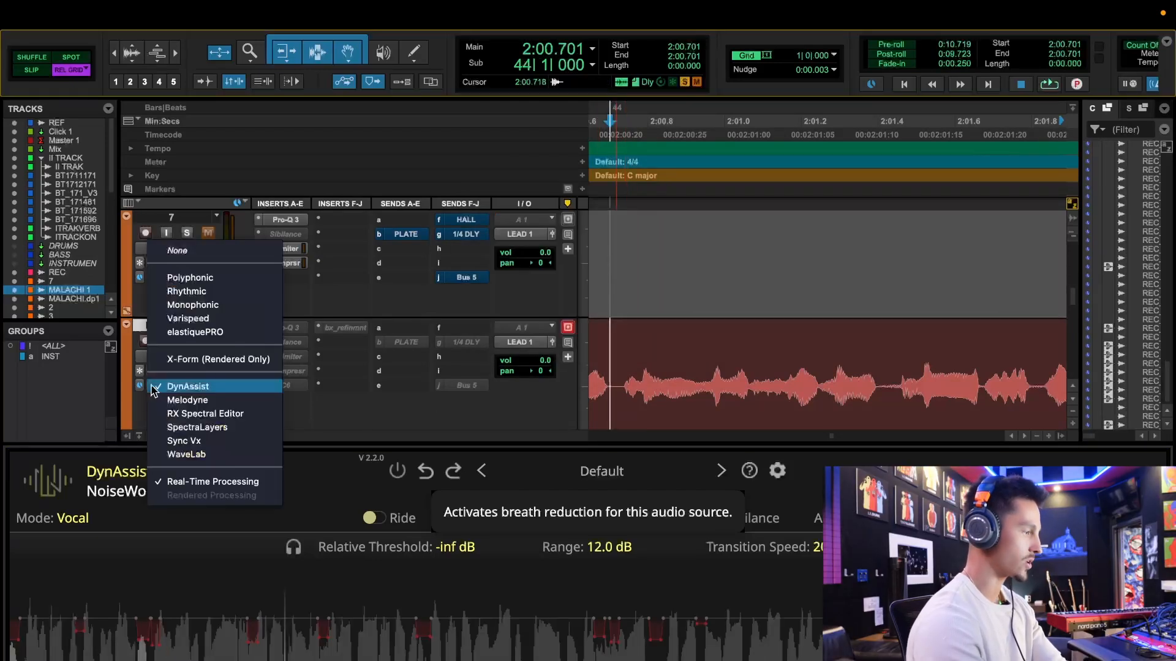
{"action": "left_click", "coordinate": [185, 257]}
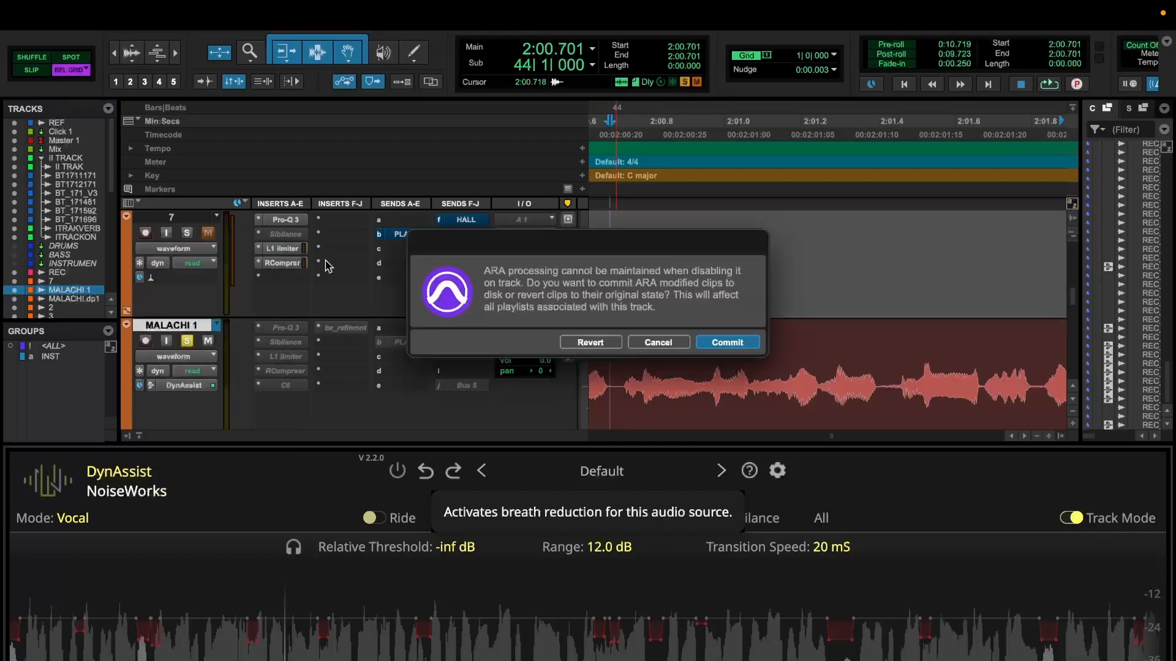
{"action": "left_click", "coordinate": [743, 346]}
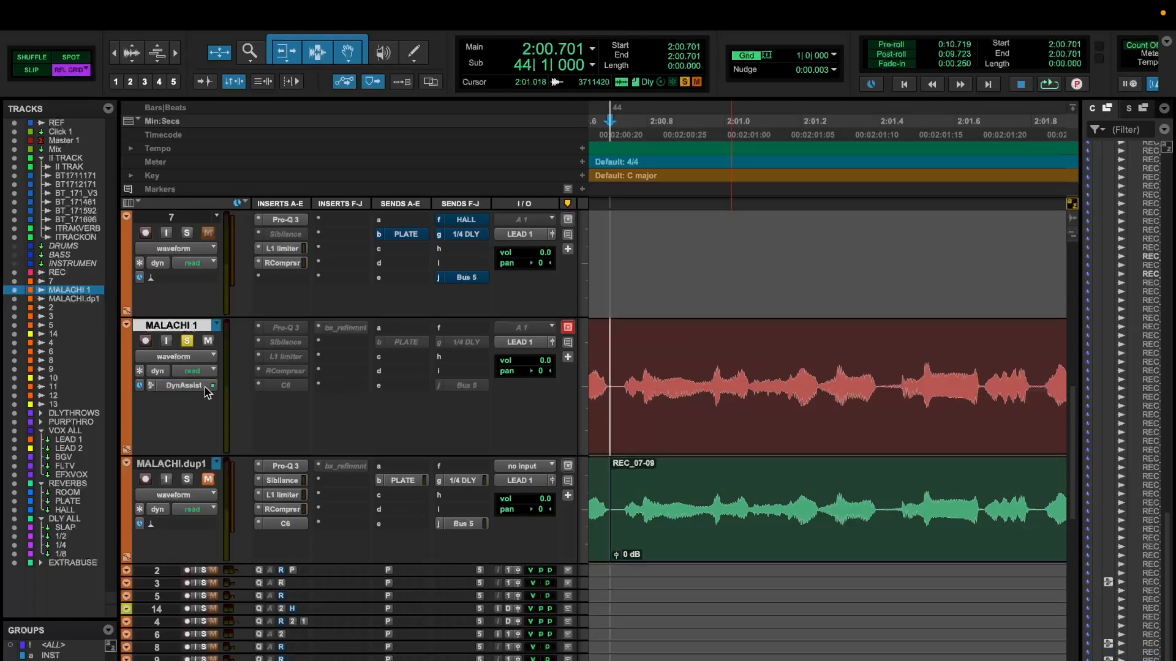
Apply DynAssist to the vocal track again and turn off Sibilance, Vox-Gate and Ride, leaving only Breath active
{"action": "left_click", "coordinate": [151, 385]}
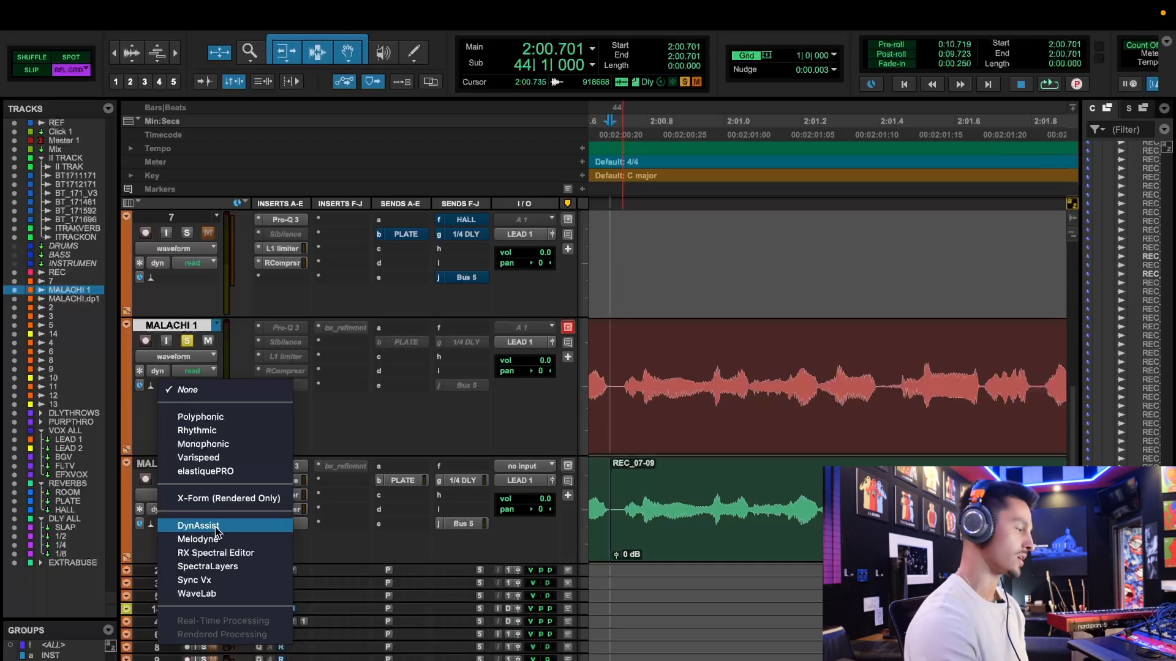
{"action": "left_click", "coordinate": [215, 527]}
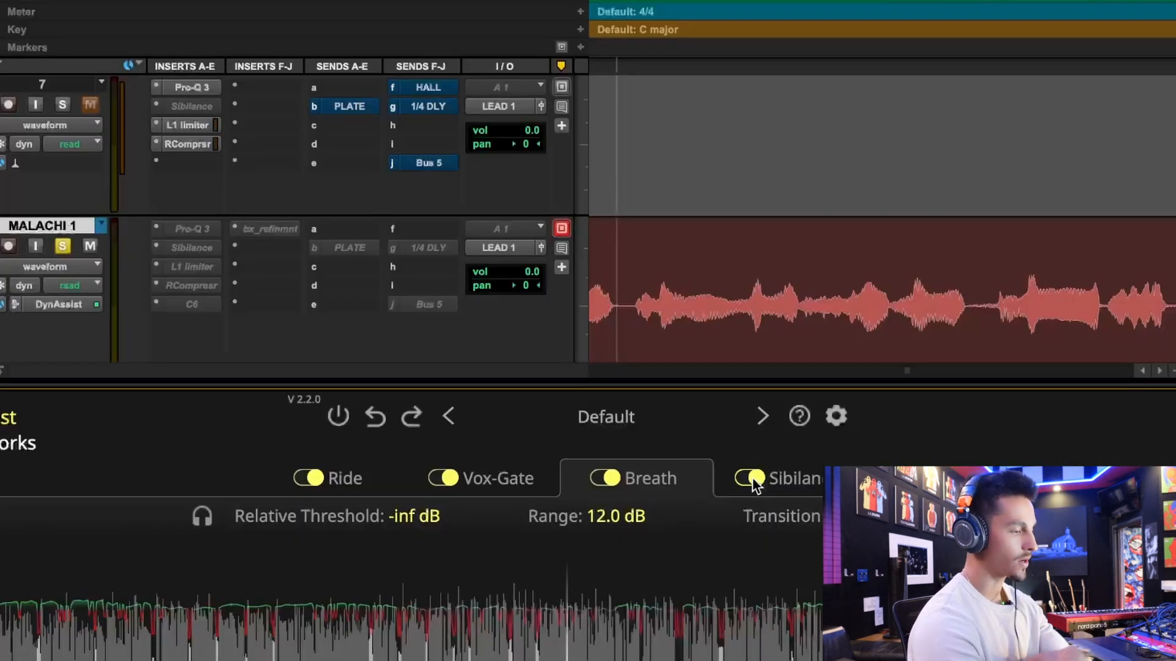
{"action": "left_click", "coordinate": [752, 482]}
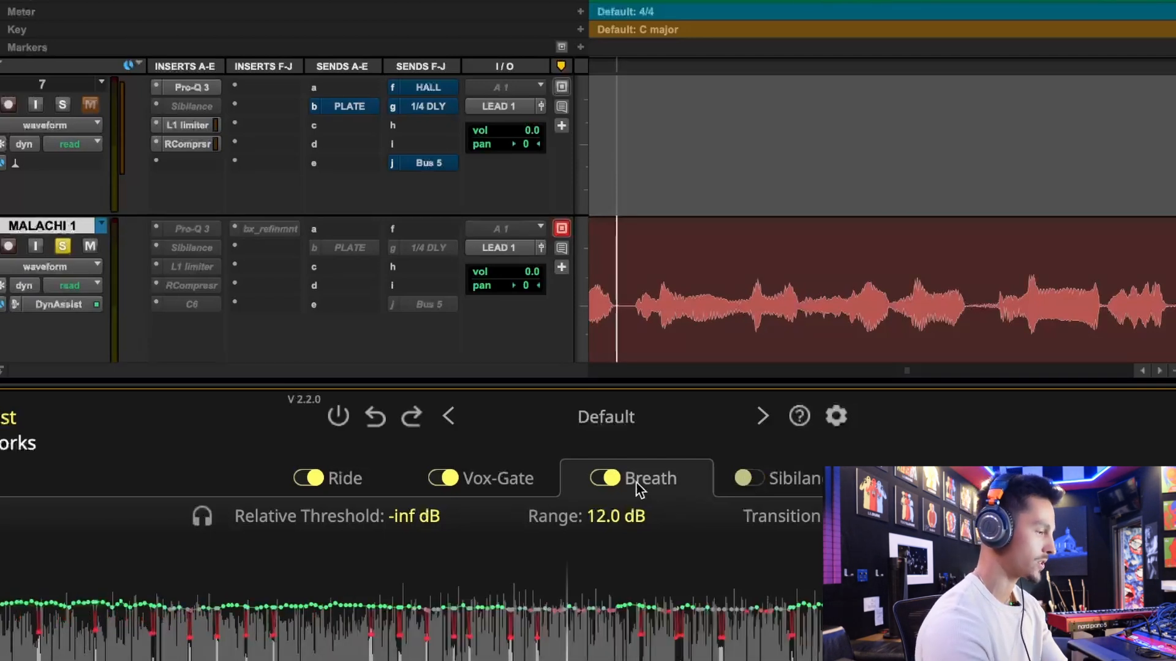
{"action": "left_click", "coordinate": [446, 478]}
{"action": "left_click", "coordinate": [308, 478]}
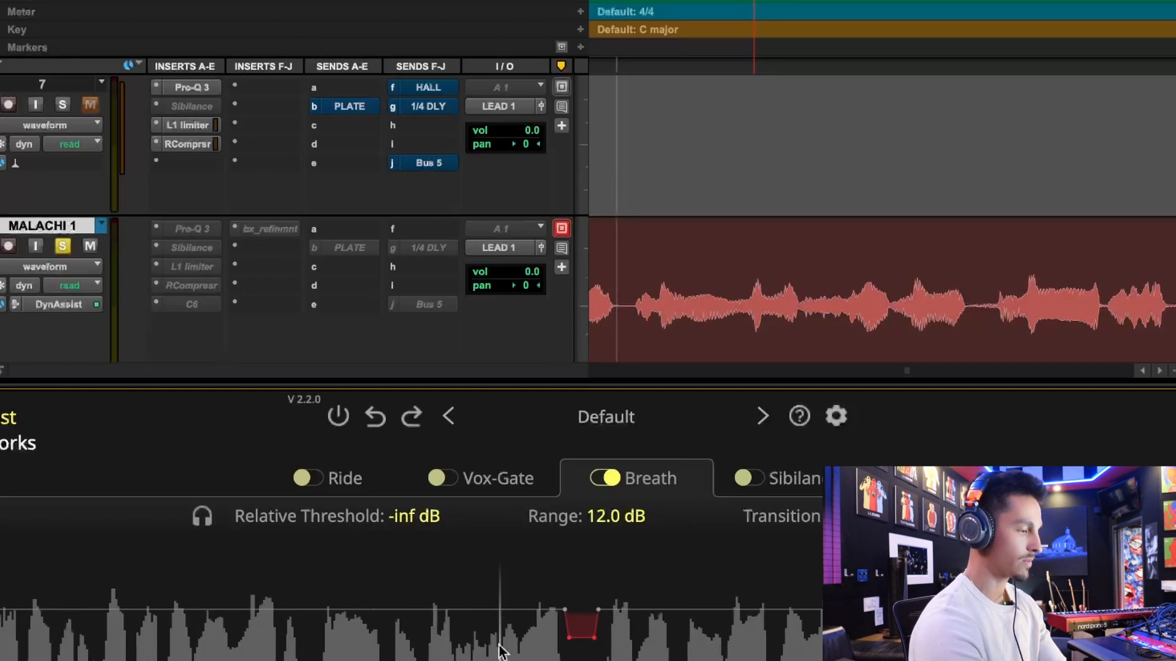
Play the vocal with Breath active, try a deeper gain reduction on a single breath, and raise its gain again
{"action": "key", "text": "space"}
{"action": "key", "text": "space"}
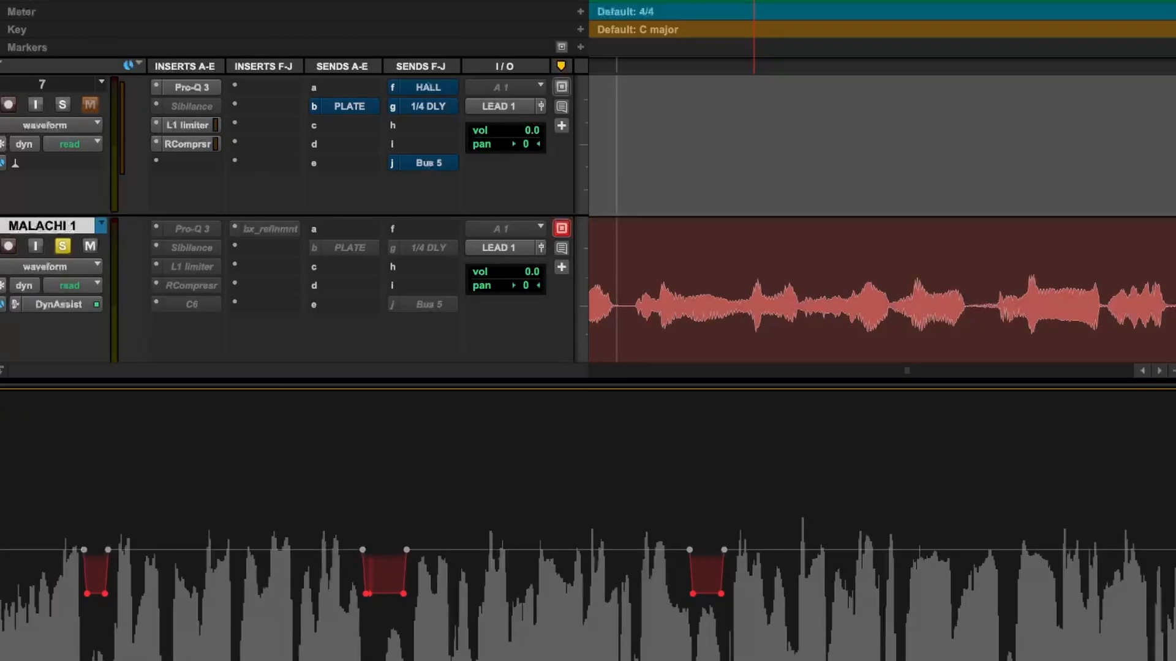
{"action": "left_click_drag", "start_coordinate": [805, 653], "coordinate": [636, 572]}
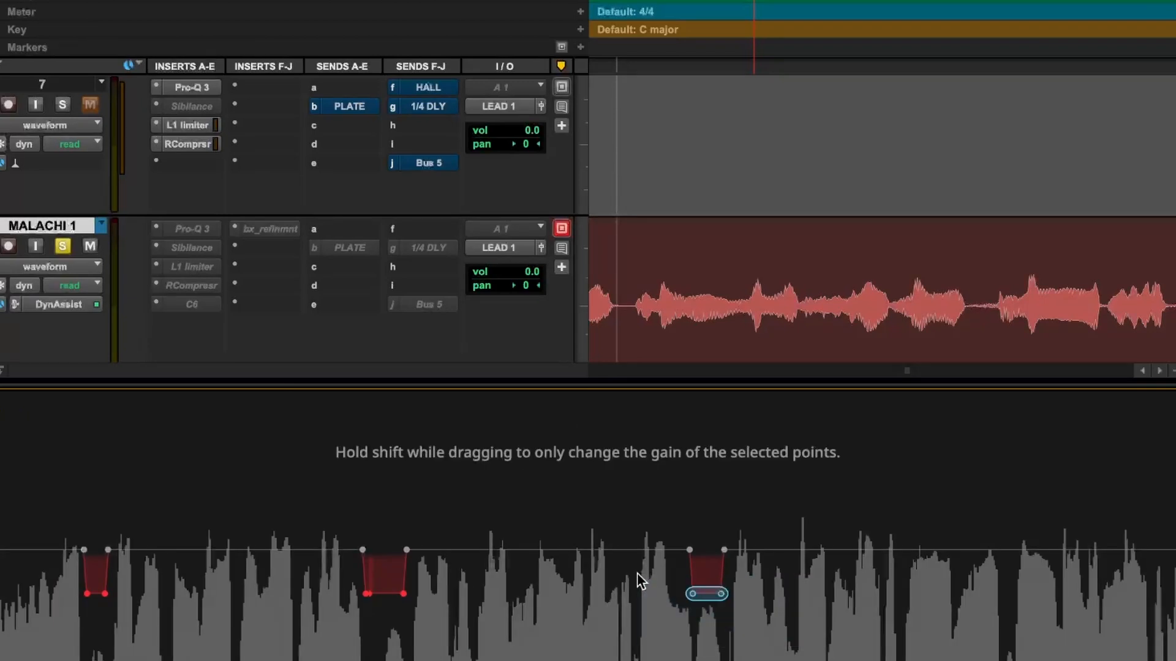
{"action": "left_click_drag", "start_coordinate": [701, 593], "coordinate": [701, 641]}
{"action": "key", "text": "space"}
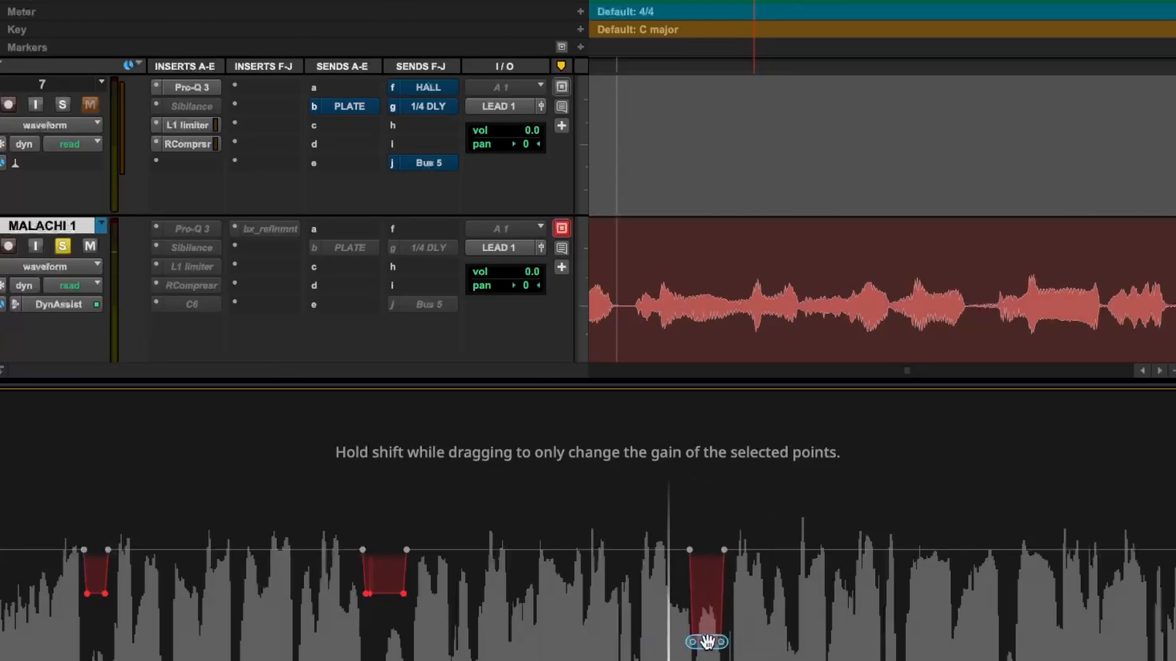
{"action": "left_click_drag", "start_coordinate": [716, 636], "coordinate": [714, 580]}
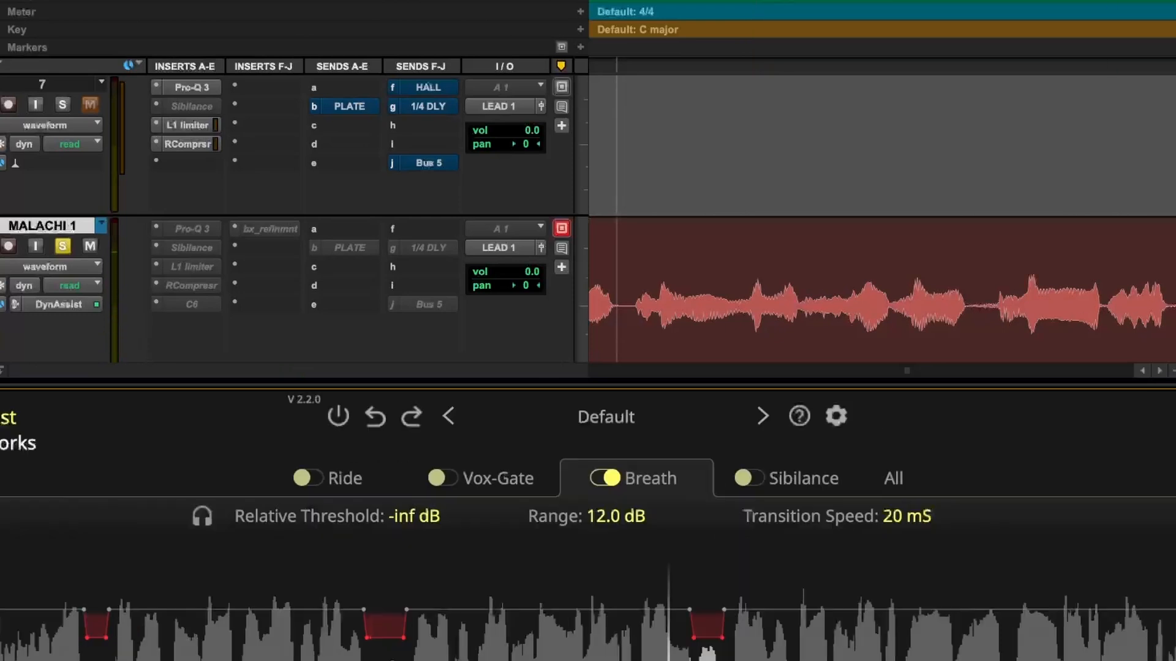
Turn on the Vox-Gate module and rerun the analysis, overriding the manual edits
{"action": "left_click", "coordinate": [499, 490]}
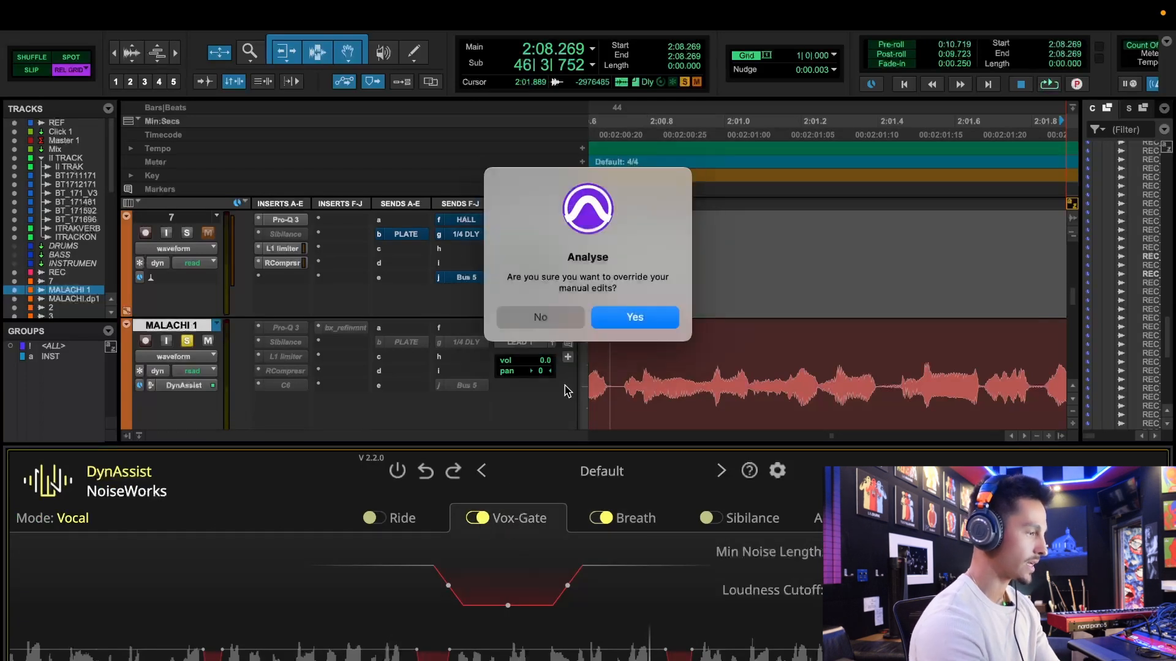
{"action": "left_click", "coordinate": [651, 320]}
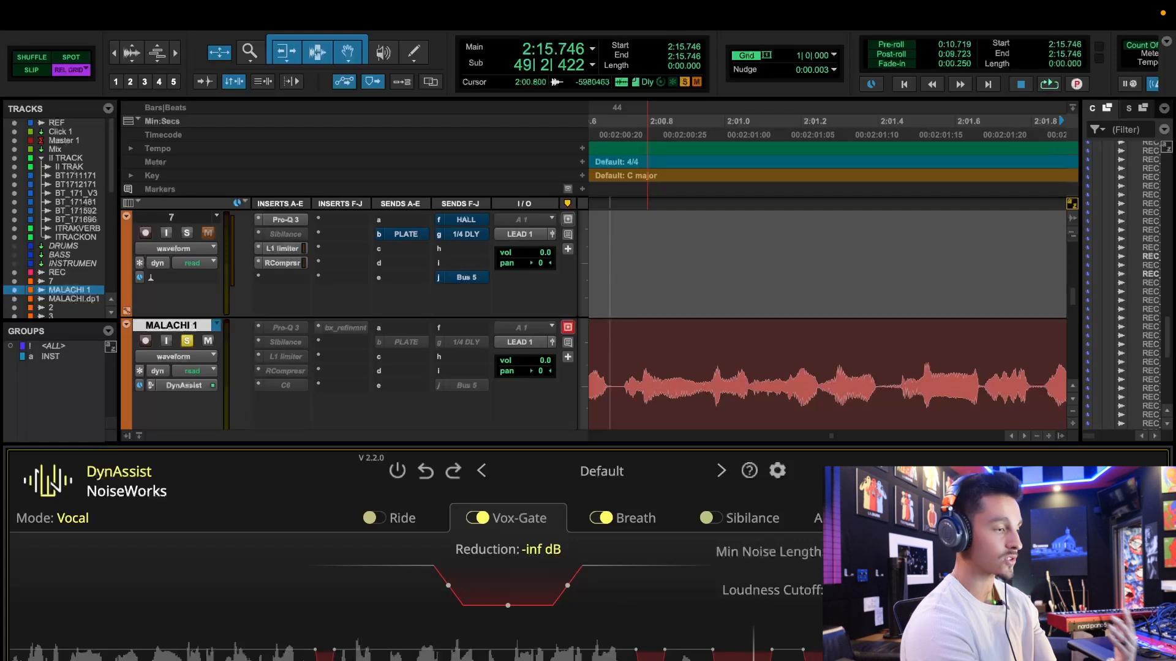
Examine the gated vocal waveform around 2:16 and across the rest of the track
{"action": "scroll", "coordinate": [933, 358], "scroll_direction": "down", "scroll_amount": 10}
{"action": "left_click", "coordinate": [1027, 383]}
{"action": "key", "text": "t"}
{"action": "key", "text": "t"}
{"action": "key", "text": "t"}
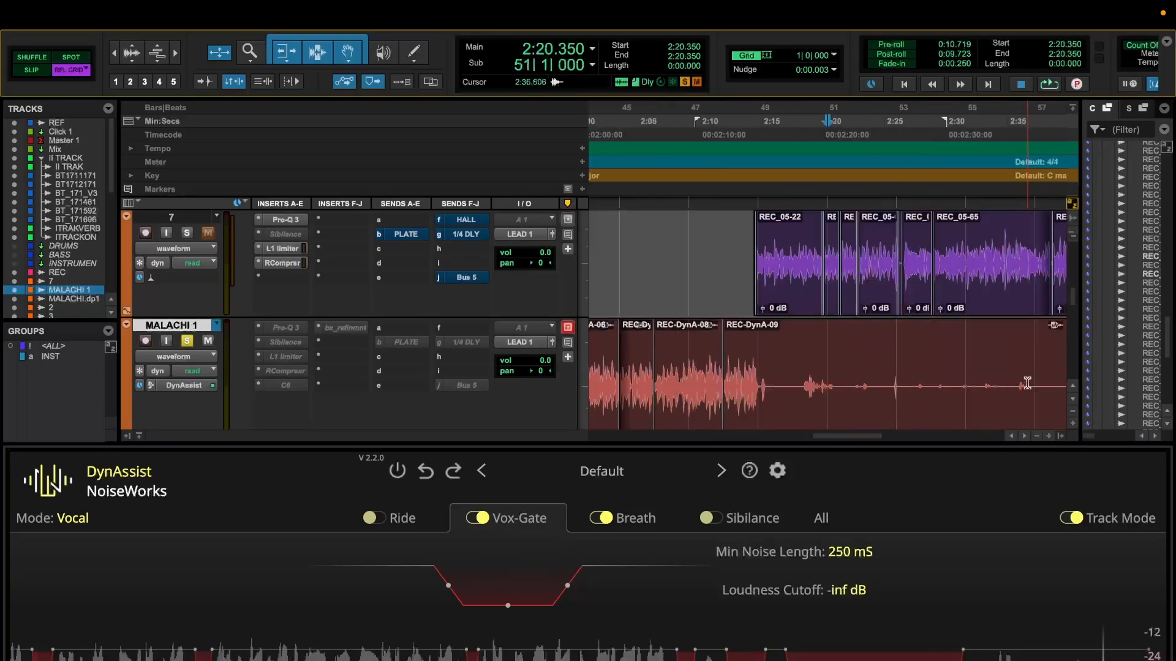
{"action": "left_click", "coordinate": [609, 377]}
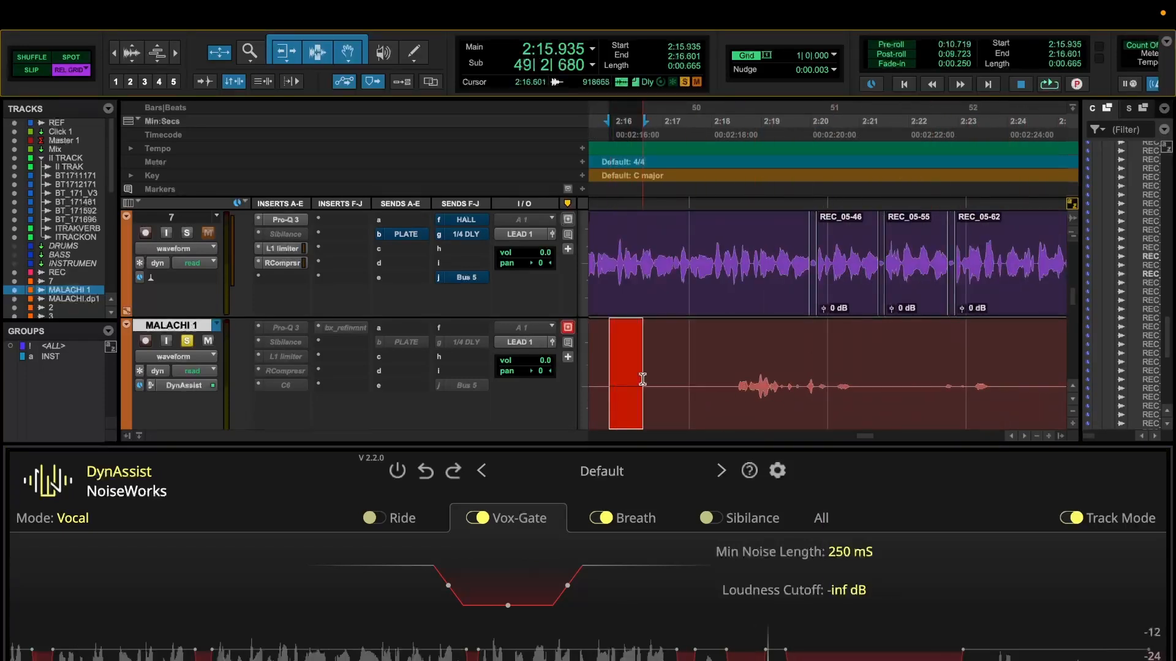
{"action": "key", "text": "super+z"}
{"action": "key", "text": "r"}
{"action": "key", "text": "r"}
{"action": "key", "text": "r"}
{"action": "key", "text": "r"}
For the vocal clip starting at 1:52.280, turn on the Ride module with a target loudness of -19.5 LUFS and minimum Speed
{"action": "left_click", "coordinate": [776, 361]}
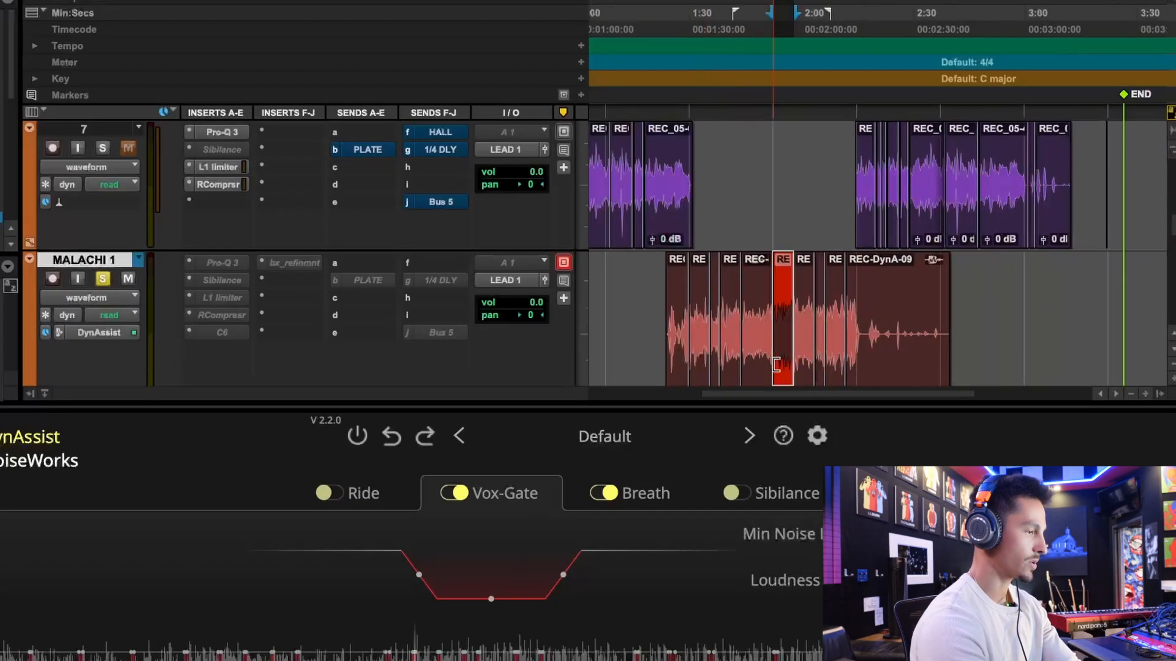
{"action": "key", "text": "t"}
{"action": "key", "text": "t"}
{"action": "key", "text": "t"}
{"action": "key", "text": "t"}
{"action": "key", "text": "t"}
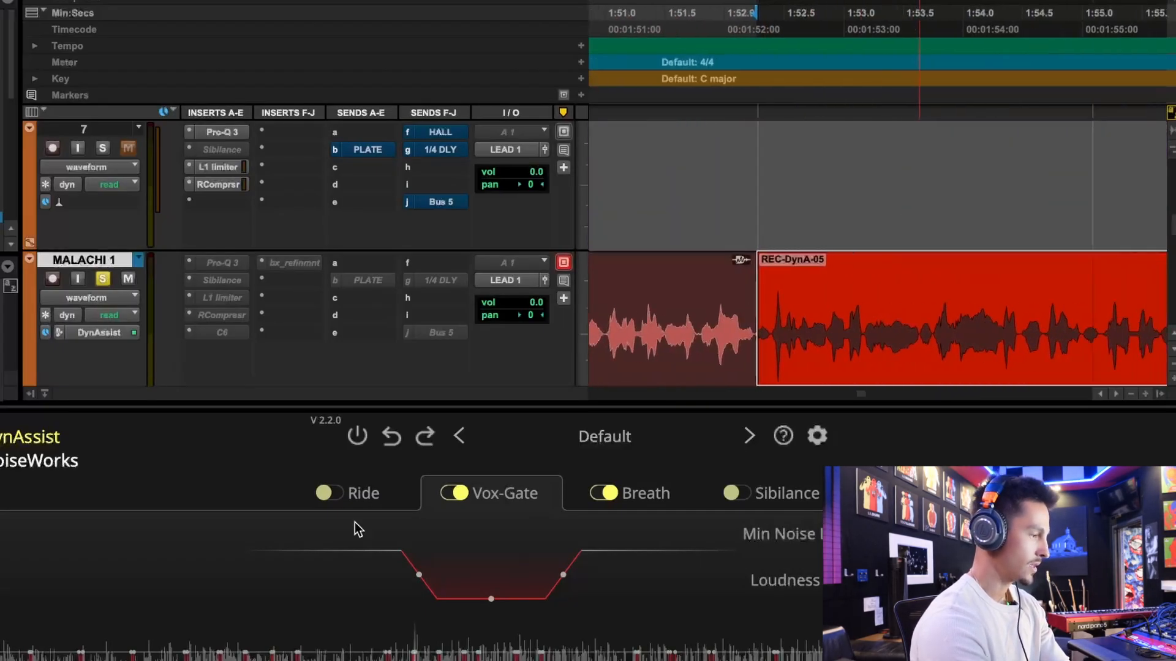
{"action": "left_click", "coordinate": [361, 492]}
{"action": "left_click", "coordinate": [329, 494]}
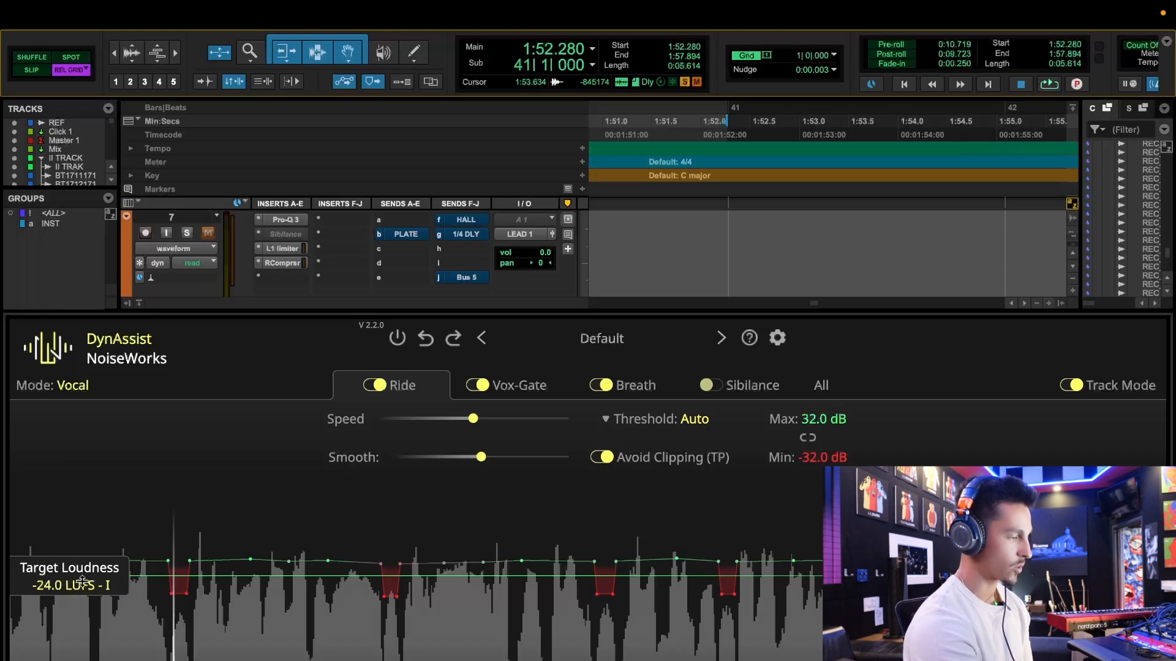
{"action": "left_click_drag", "start_coordinate": [97, 583], "coordinate": [100, 562]}
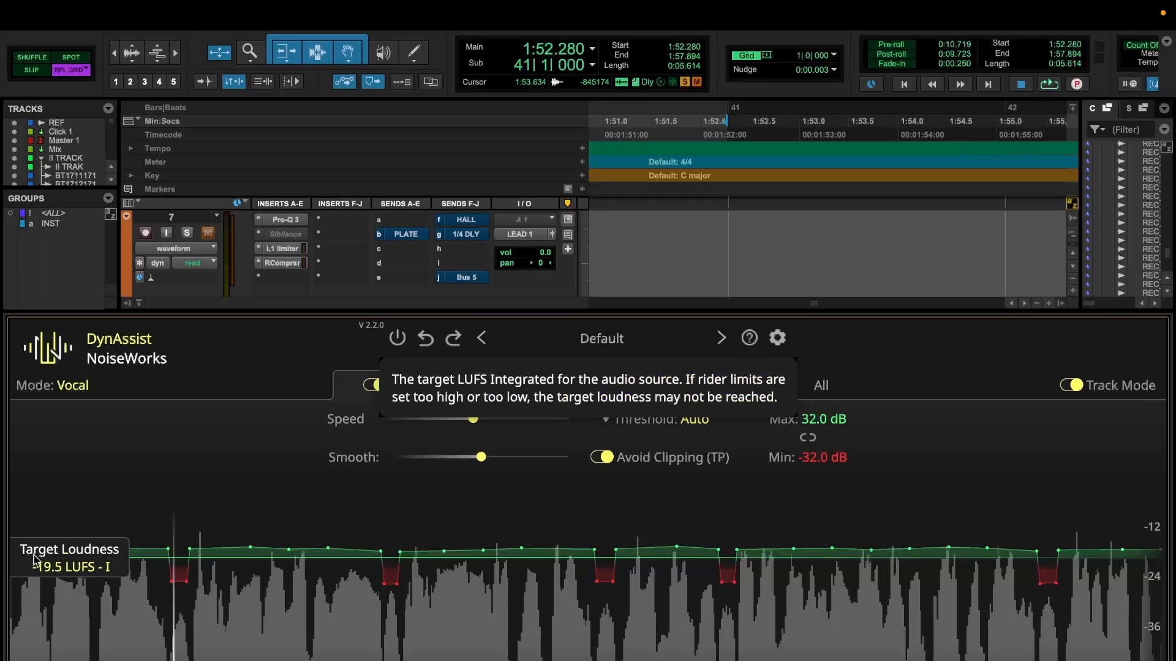
{"action": "left_click", "coordinate": [373, 624]}
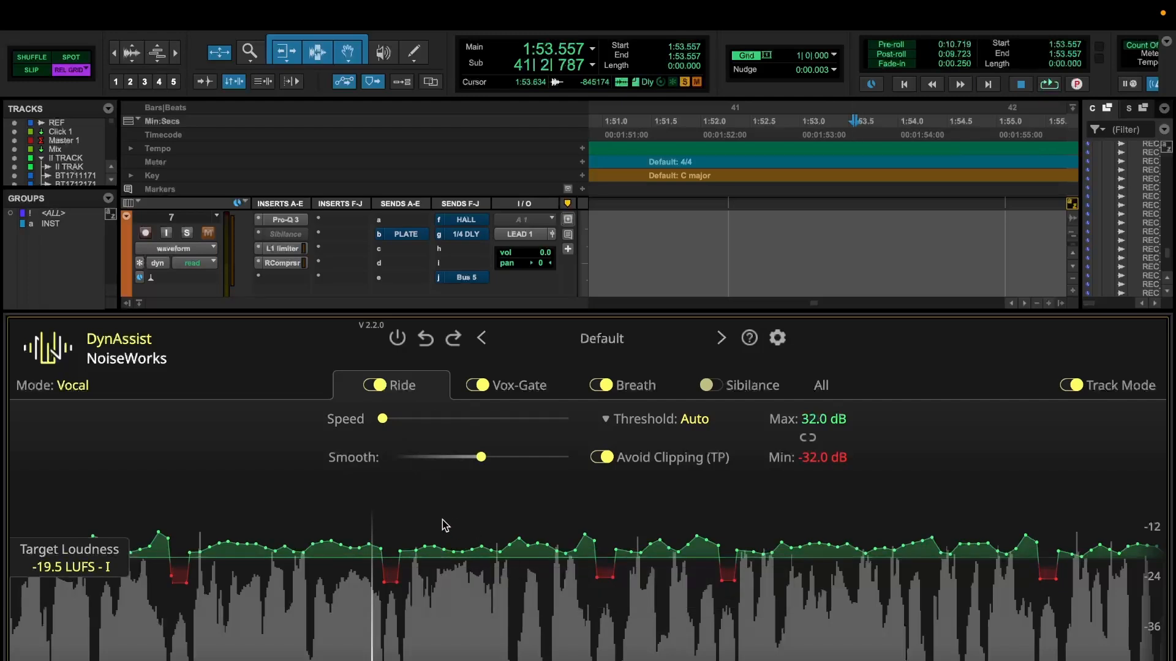
Play the vocal around 1:53.984 to 1:55.087 and lower the Ride gain point at 1:54.569 to just below 0, auditioning the result
{"action": "left_click_drag", "start_coordinate": [439, 539], "coordinate": [618, 642]}
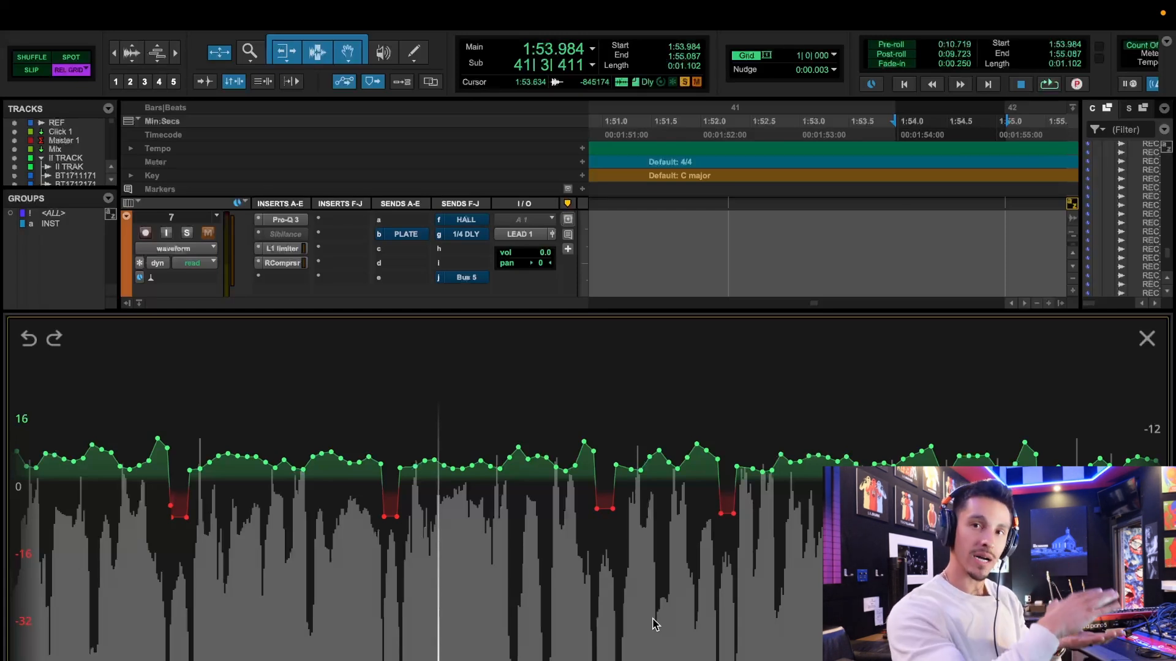
{"action": "key", "text": "space"}
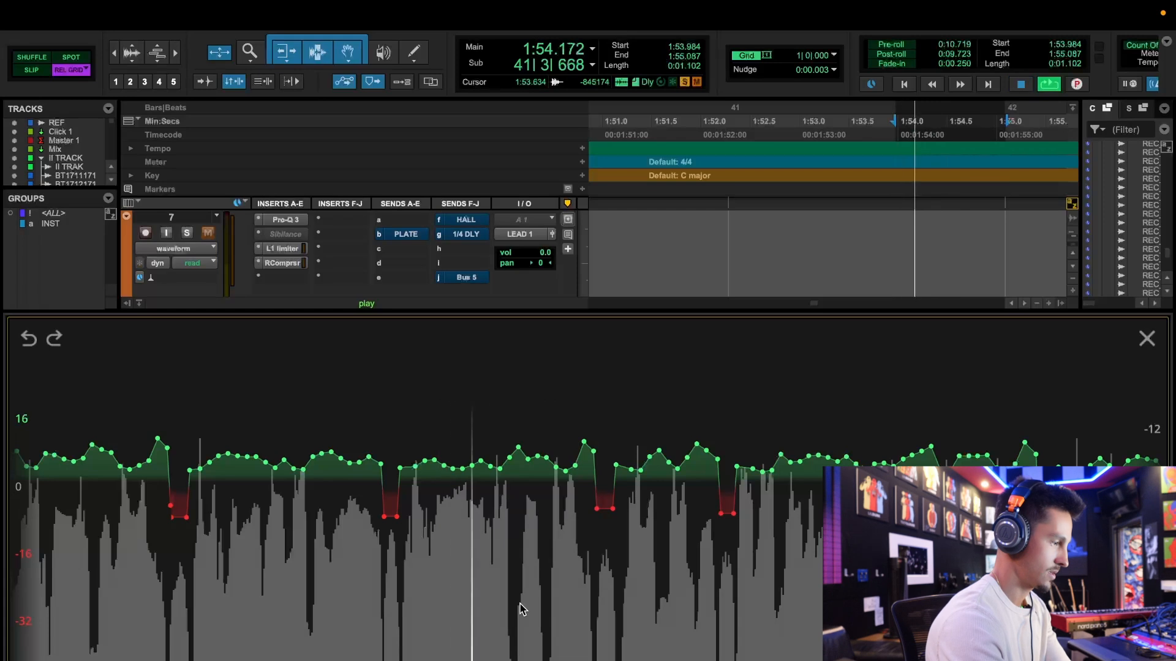
{"action": "key", "text": "space"}
{"action": "key", "text": "space"}
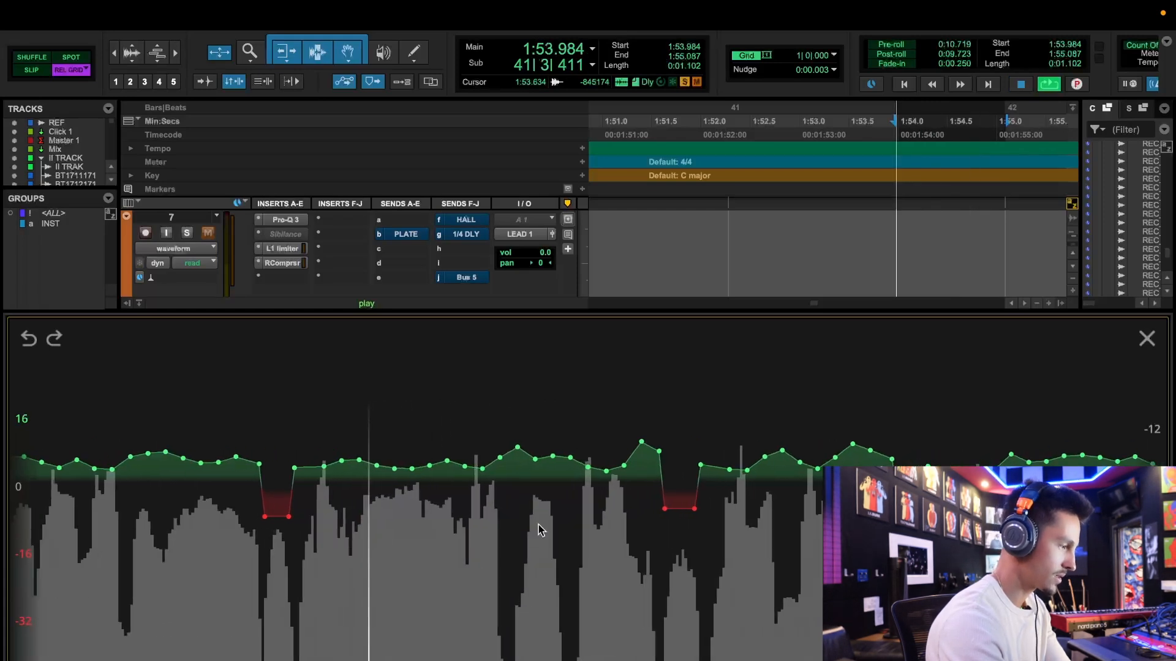
{"action": "key", "text": "space"}
{"action": "left_click", "coordinate": [535, 471]}
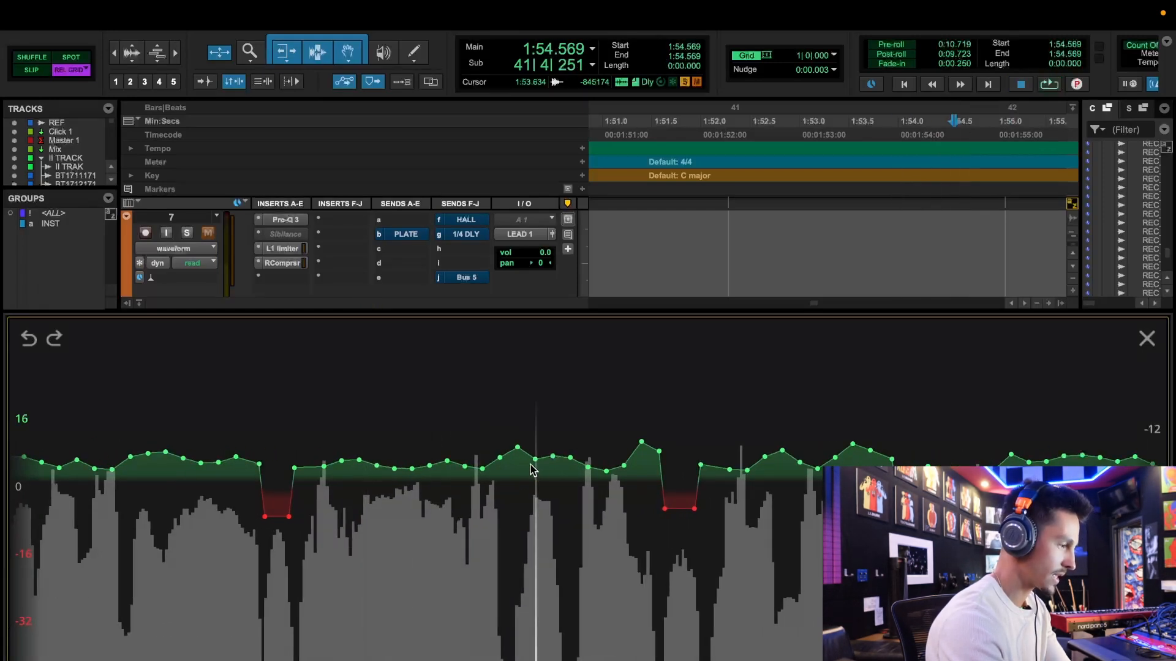
{"action": "left_click", "coordinate": [535, 459]}
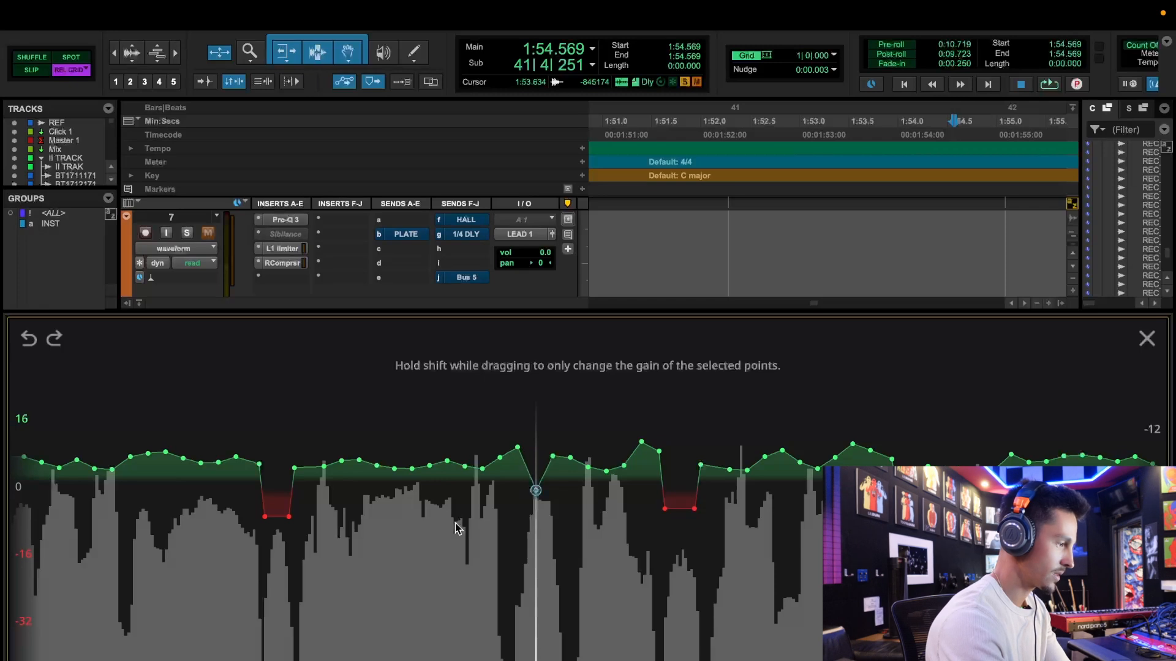
{"action": "left_click", "coordinate": [421, 536]}
{"action": "key", "text": "space"}
{"action": "key", "text": "space"}
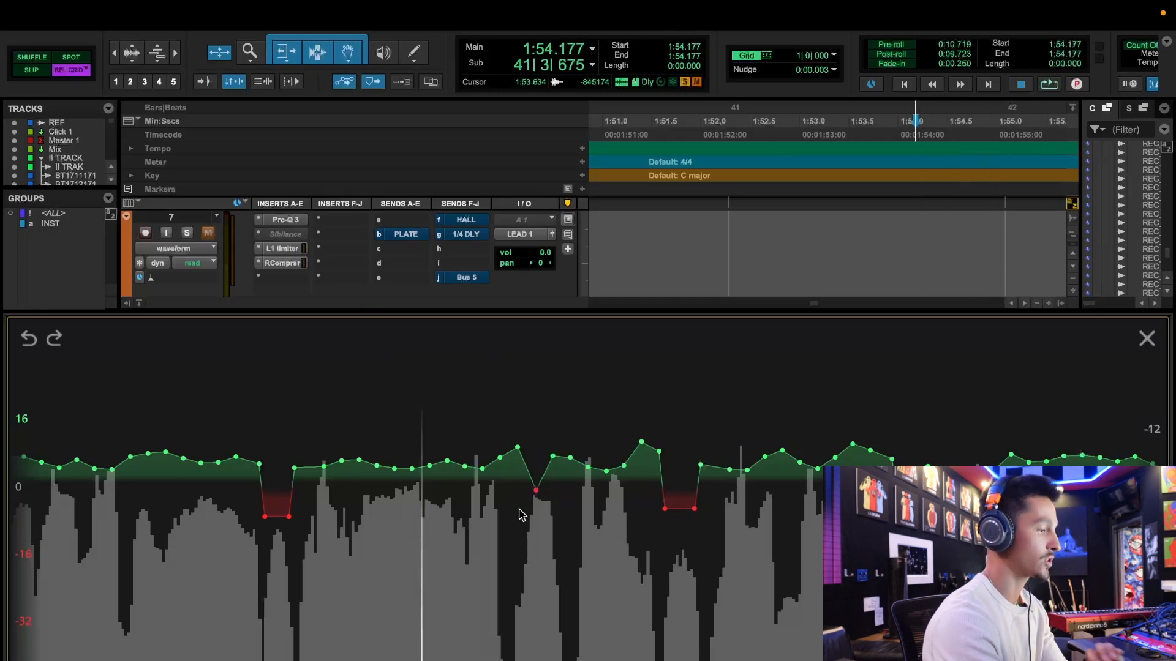
Lower the preceding peak gain point to about 0, audition it, and level the already lowered point with it
{"action": "left_click", "coordinate": [518, 447]}
{"action": "left_click_drag", "start_coordinate": [518, 479], "coordinate": [518, 487]}
{"action": "left_click", "coordinate": [382, 561]}
{"action": "key", "text": "space"}
{"action": "key", "text": "space"}
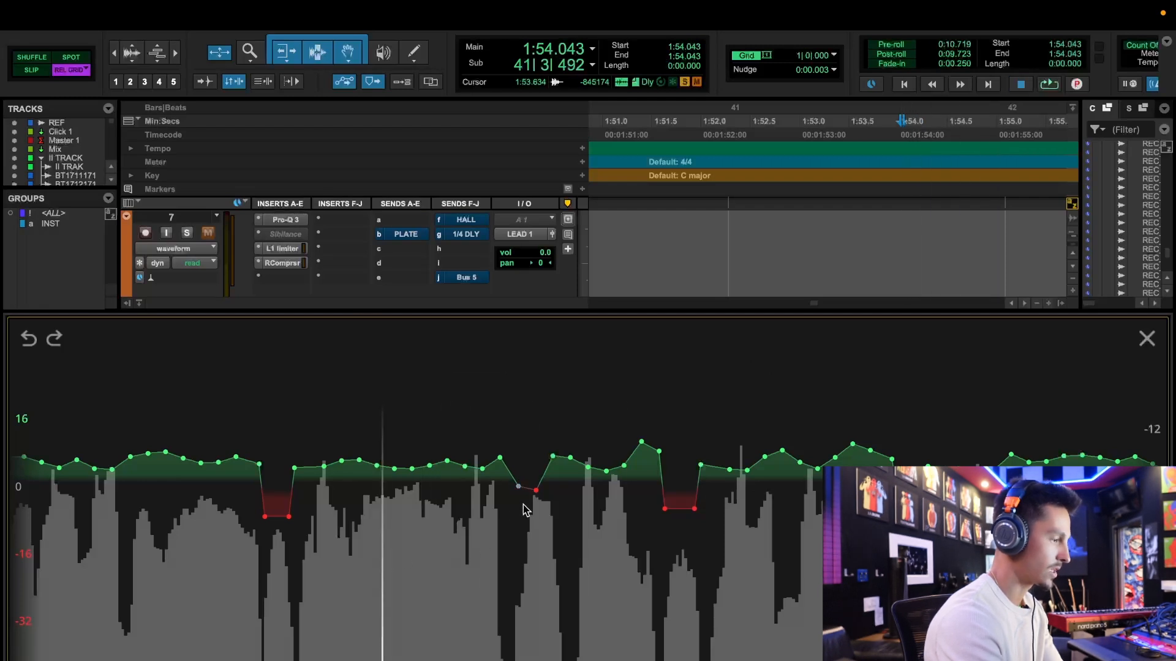
{"action": "left_click", "coordinate": [536, 490]}
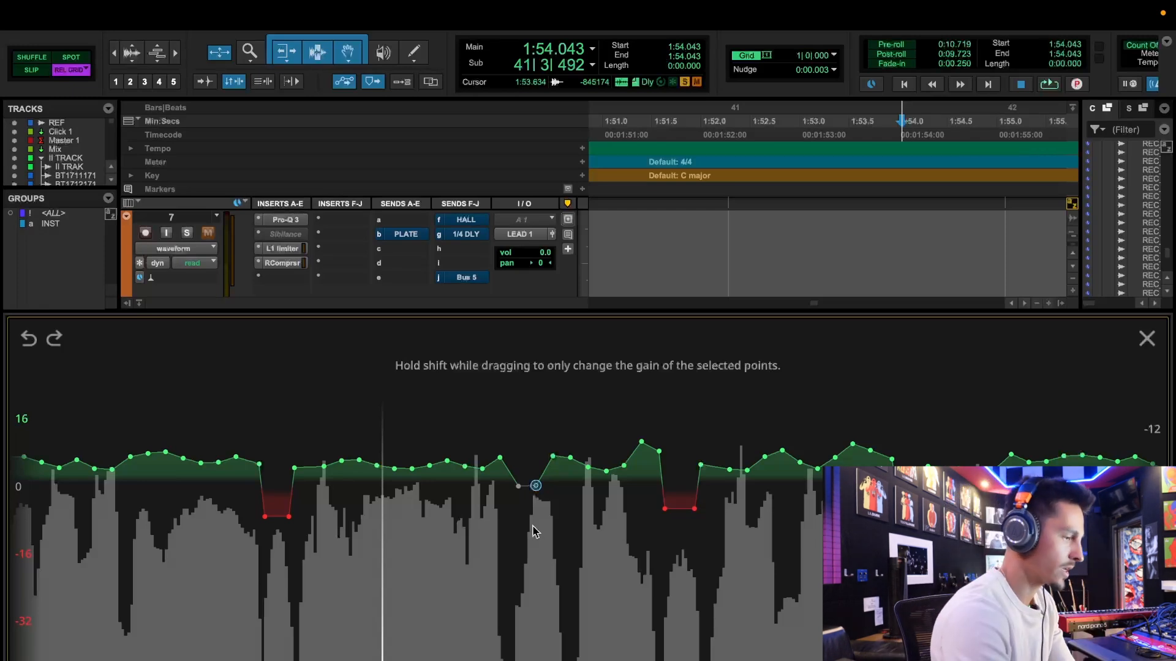
Listen to the following phrase from 1:55.129 to check the Ride gain curve
{"action": "scroll", "coordinate": [720, 565], "scroll_direction": "right", "scroll_amount": 5}
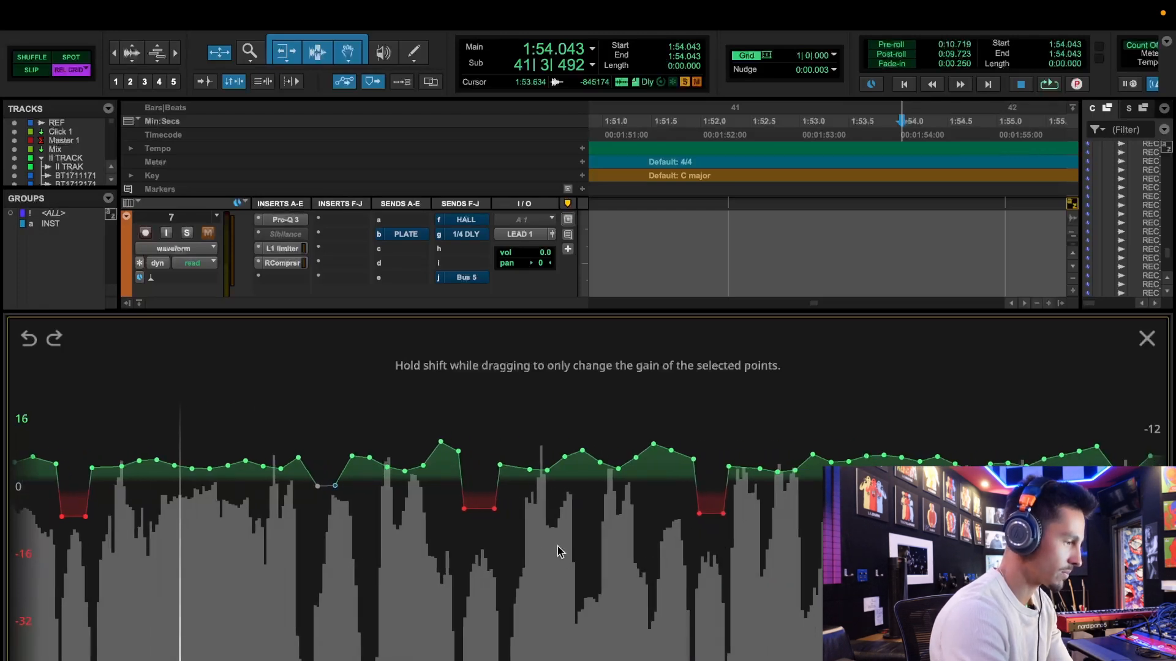
{"action": "left_click", "coordinate": [499, 577]}
{"action": "key", "text": "space"}
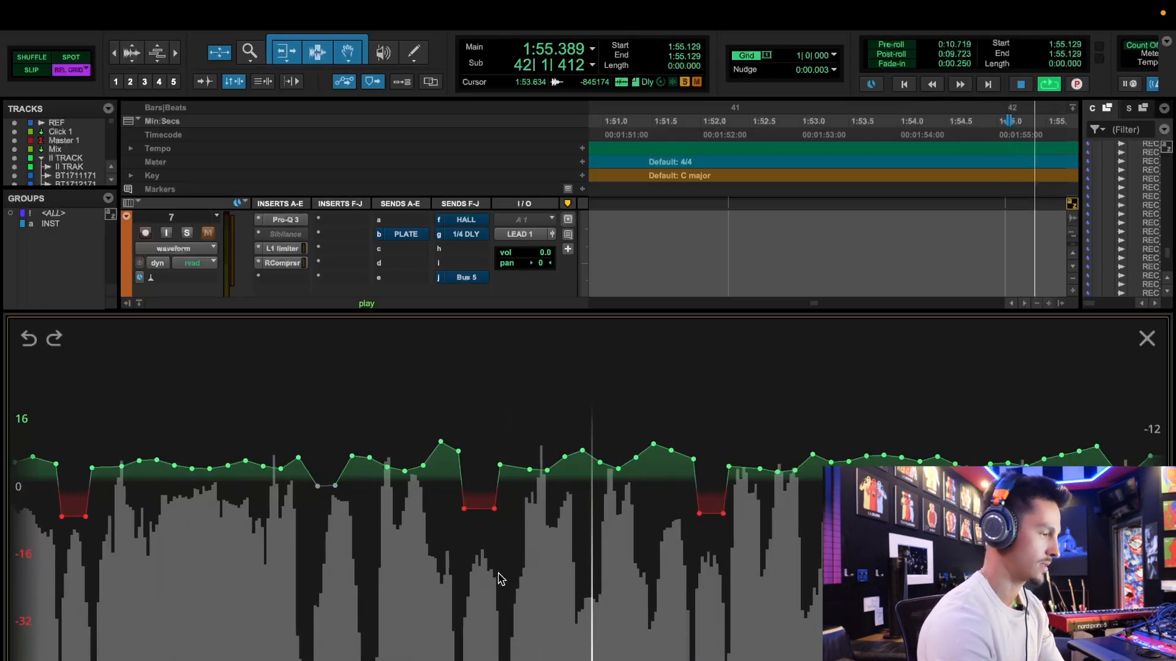
{"action": "key", "text": "space"}
{"action": "key", "text": "space"}
{"action": "key", "text": "space"}
{"action": "scroll", "coordinate": [578, 568], "scroll_direction": "right", "scroll_amount": 10}
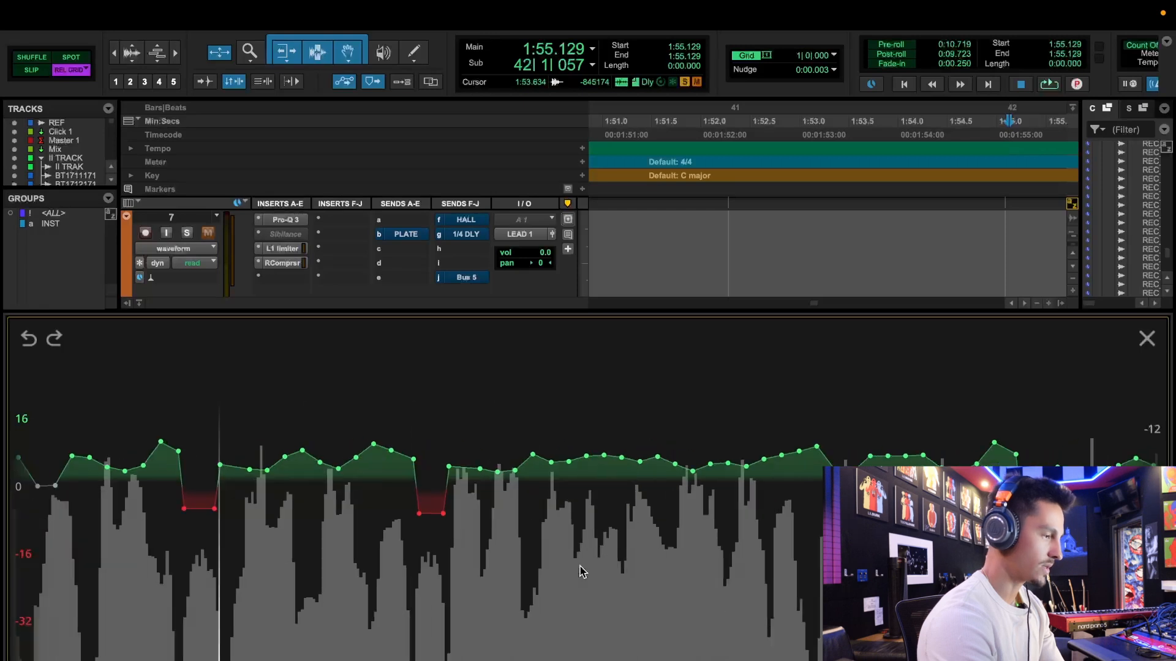
Audition the vocal around 1:57.191 and lower the single gain point just after it to slightly below 0
{"action": "left_click", "coordinate": [662, 564]}
{"action": "key", "text": "space"}
{"action": "key", "text": "space"}
{"action": "key", "text": "space"}
{"action": "key", "text": "space"}
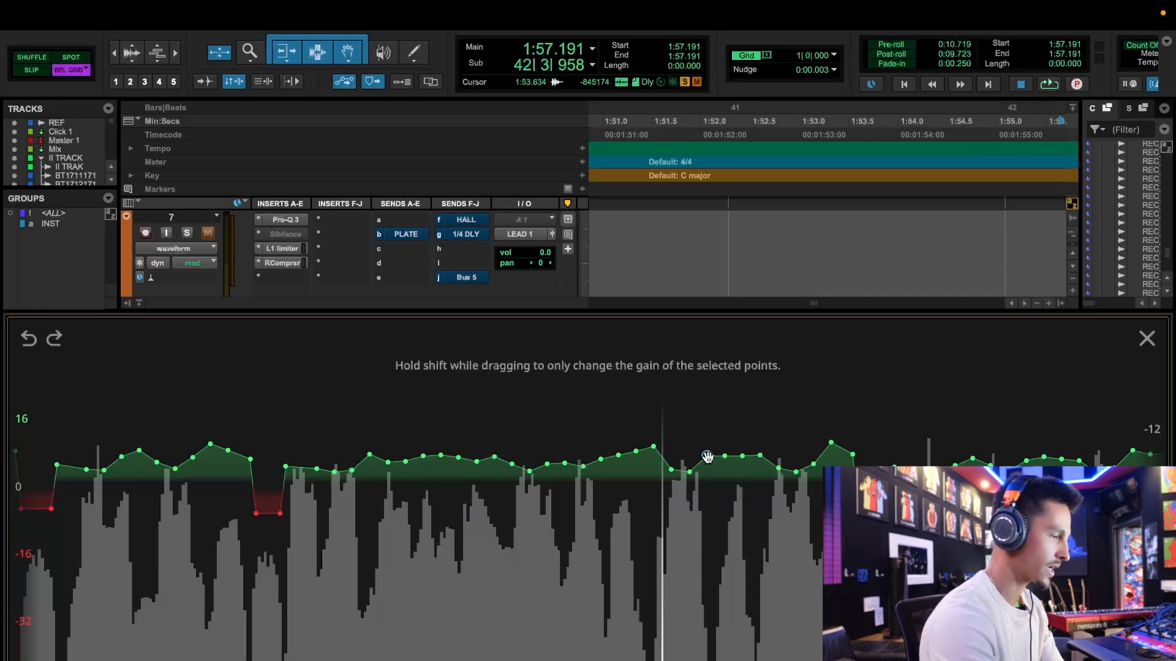
{"action": "left_click", "coordinate": [641, 540]}
{"action": "key", "text": "space"}
{"action": "key", "text": "space"}
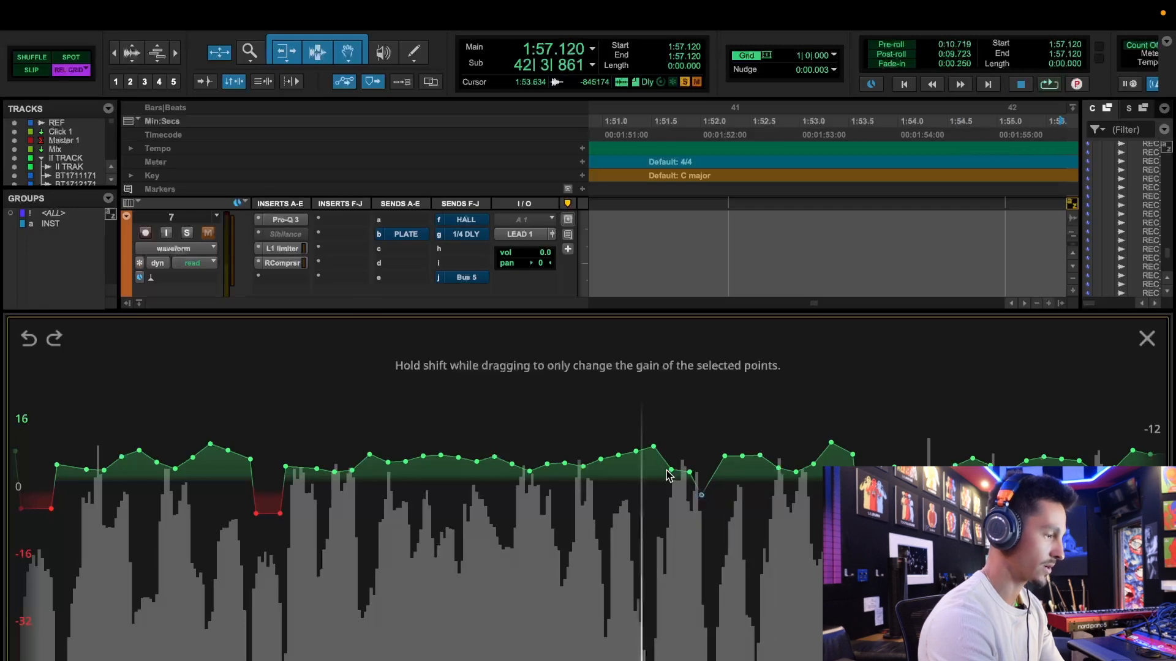
Lower the neighbouring gain points around 1:57.1 to near 0 and play the passage
{"action": "left_click", "coordinate": [616, 419]}
{"action": "left_click_drag", "start_coordinate": [610, 431], "coordinate": [652, 476]}
{"action": "left_click", "coordinate": [665, 578]}
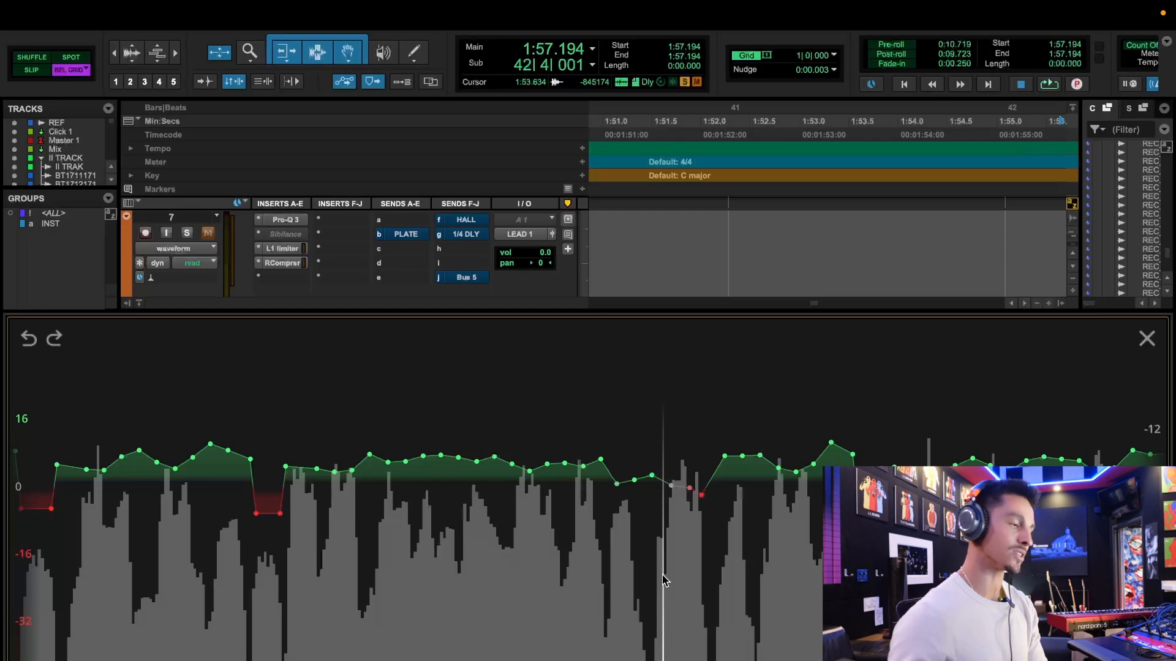
{"action": "key", "text": "space"}
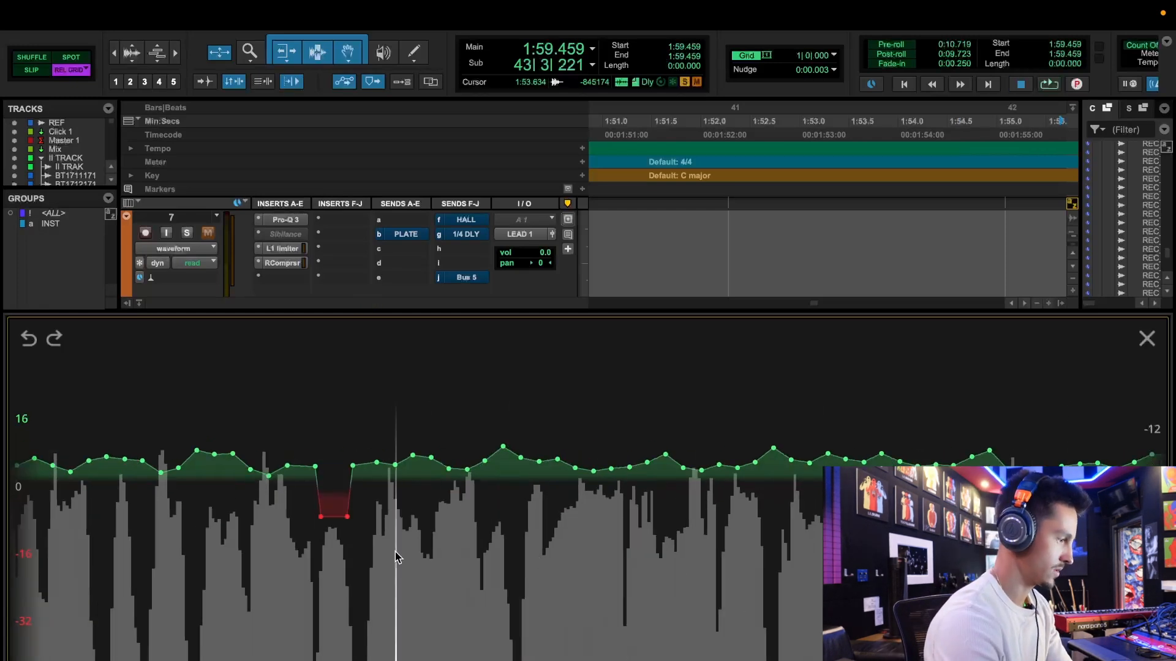
Lower the small peak of gain points near 2:00 to slightly above 0 and audition the vocal from 1:59.379
{"action": "left_click_drag", "start_coordinate": [666, 455], "coordinate": [691, 482]}
{"action": "left_click", "coordinate": [370, 577]}
{"action": "key", "text": "space"}
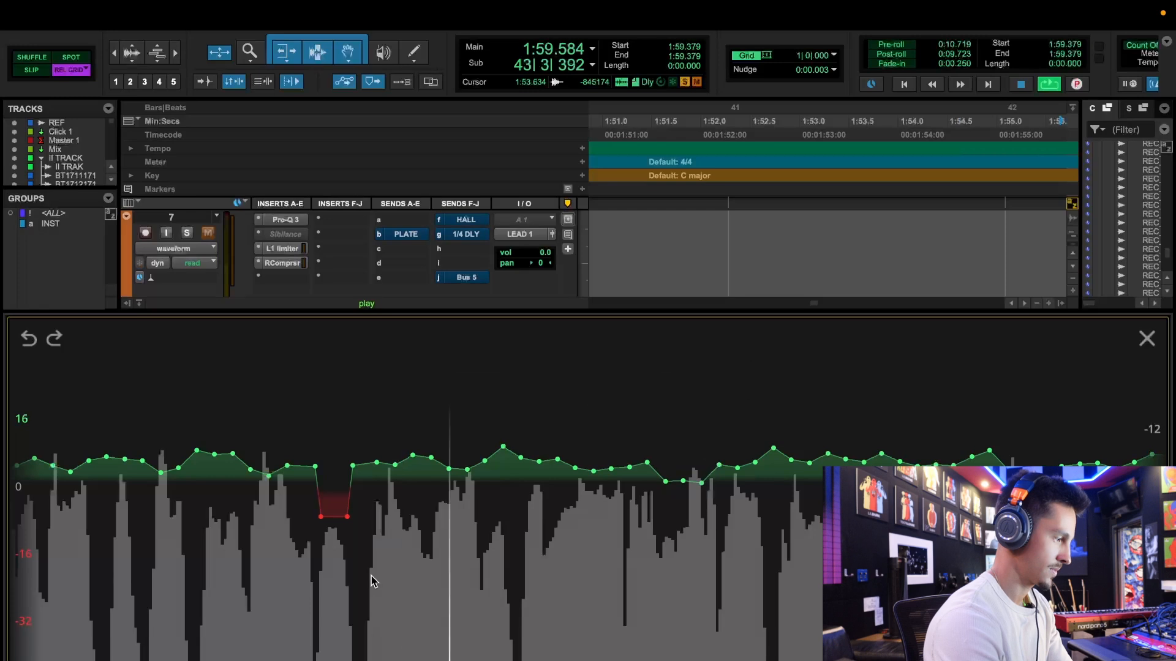
{"action": "left_click", "coordinate": [362, 524]}
{"action": "key", "text": "space"}
{"action": "key", "text": "space"}
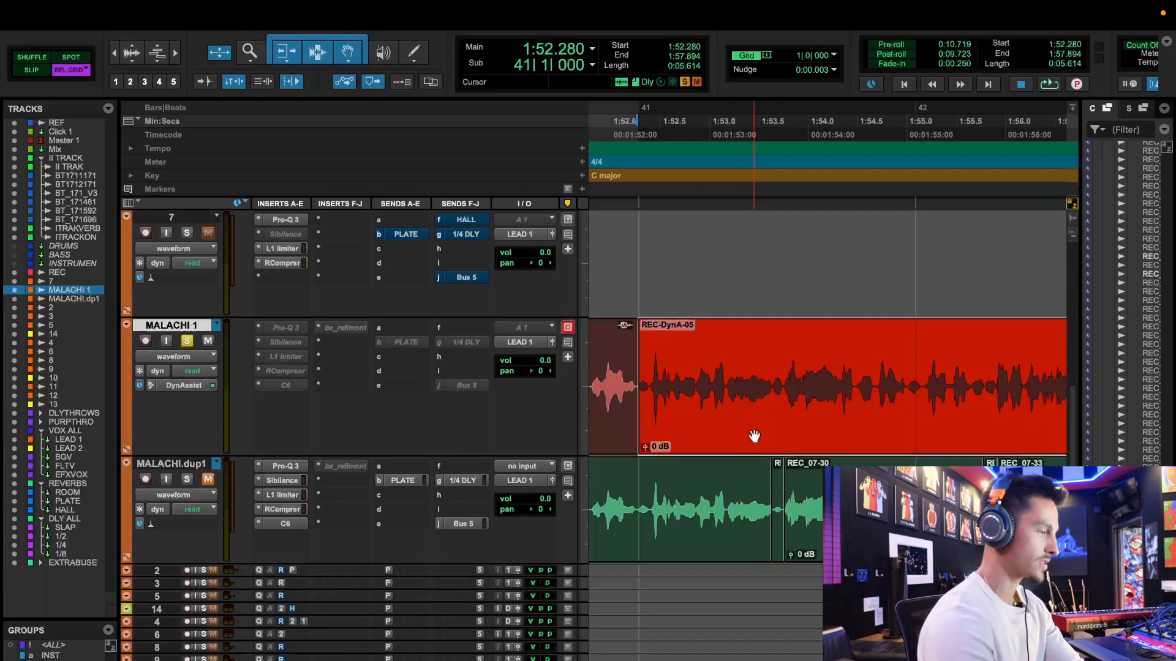
Separate the vocal section from 1:52.652 to 1:52.851 into its own clip and set its clip gain to -4.6 dB
{"action": "key", "text": "t"}
{"action": "key", "text": "t"}
{"action": "scroll", "coordinate": [798, 420], "scroll_direction": "right", "scroll_amount": 3}
{"action": "left_click", "coordinate": [815, 382]}
{"action": "left_click_drag", "start_coordinate": [815, 382], "coordinate": [895, 392]}
{"action": "key", "text": "b"}
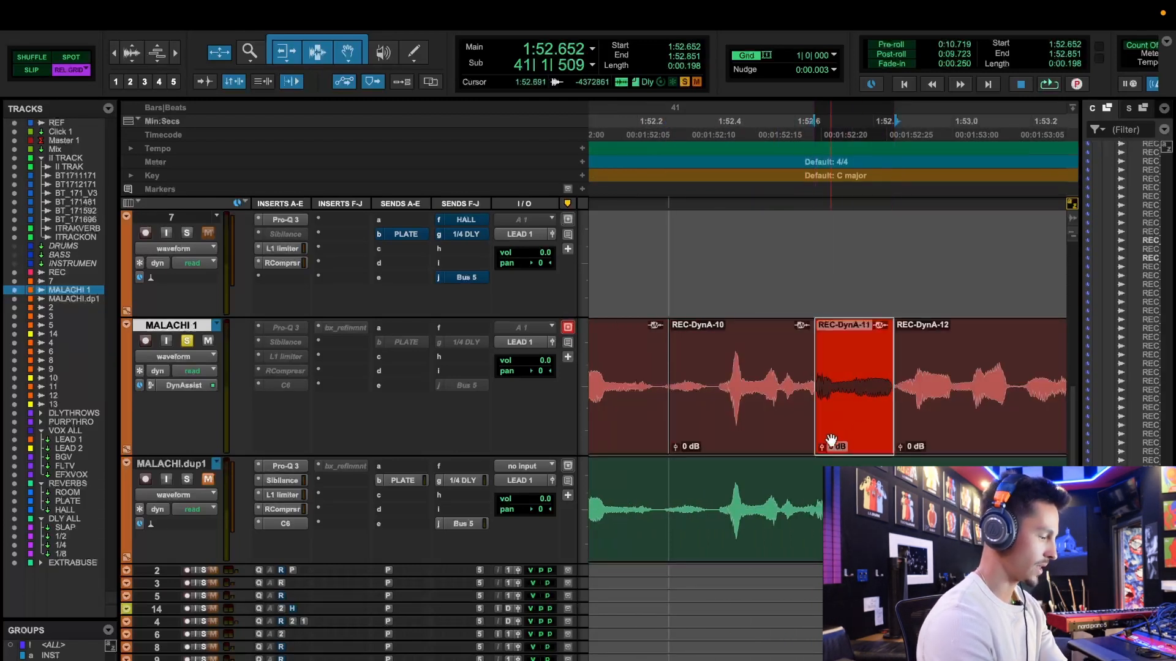
{"action": "left_click_drag", "start_coordinate": [822, 446], "coordinate": [822, 455]}
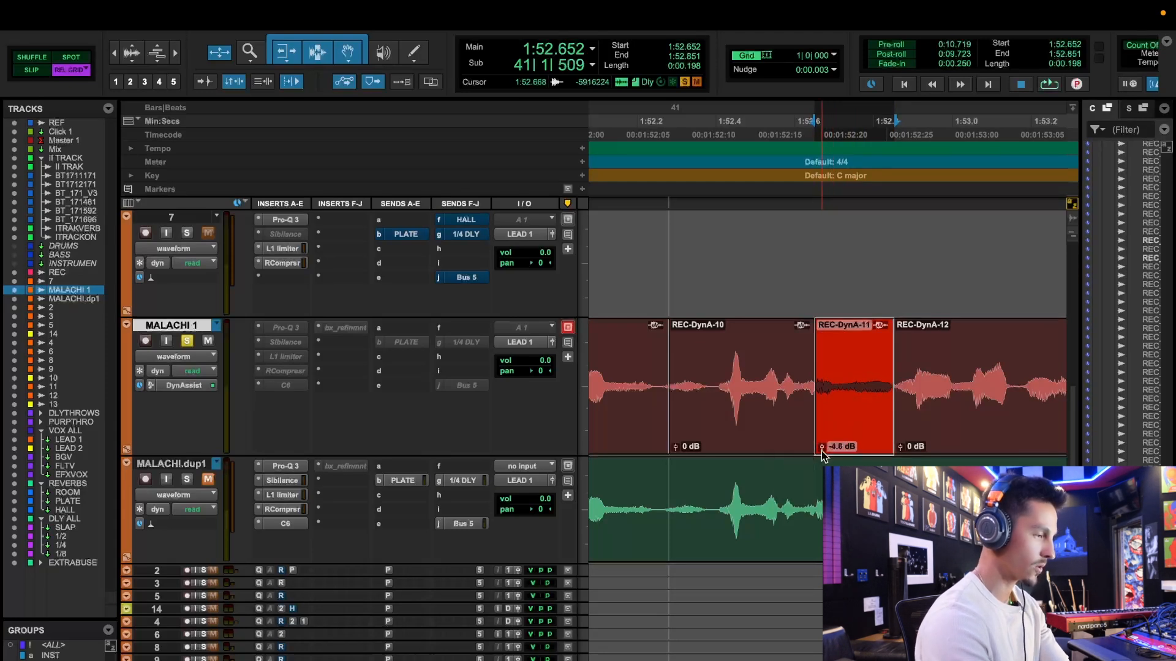
Play the vocal, select two adjacent Ride gain points together in DynAssist, and lower them as a group
{"action": "left_click", "coordinate": [776, 393]}
{"action": "key", "text": "space"}
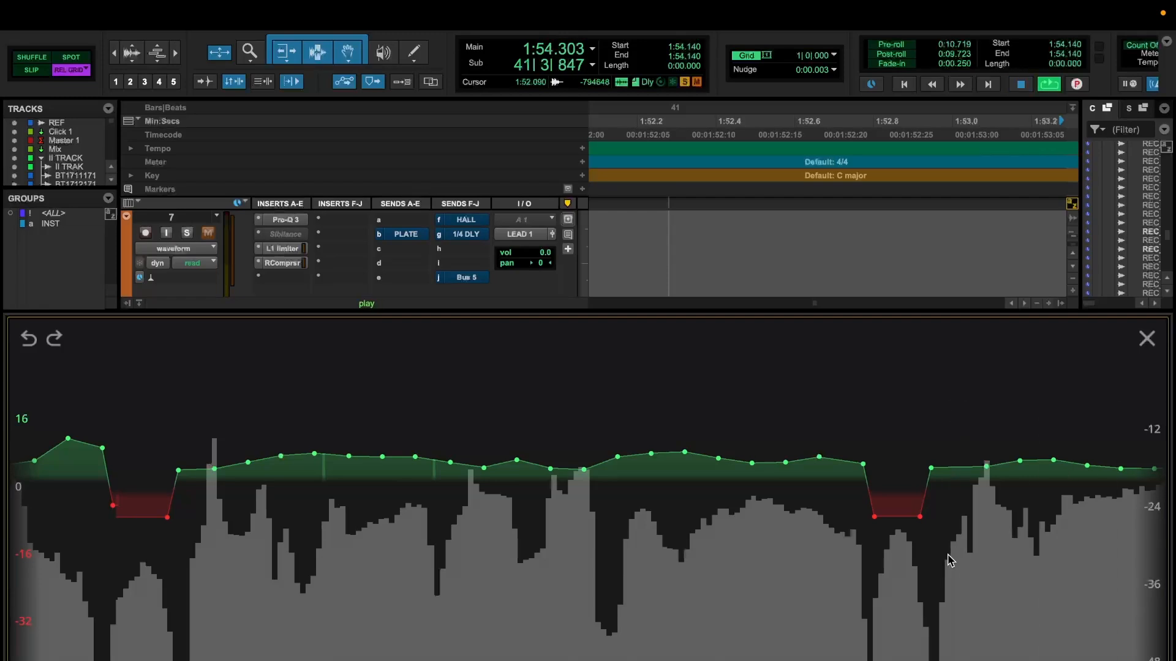
{"action": "left_click_drag", "start_coordinate": [952, 441], "coordinate": [1021, 516]}
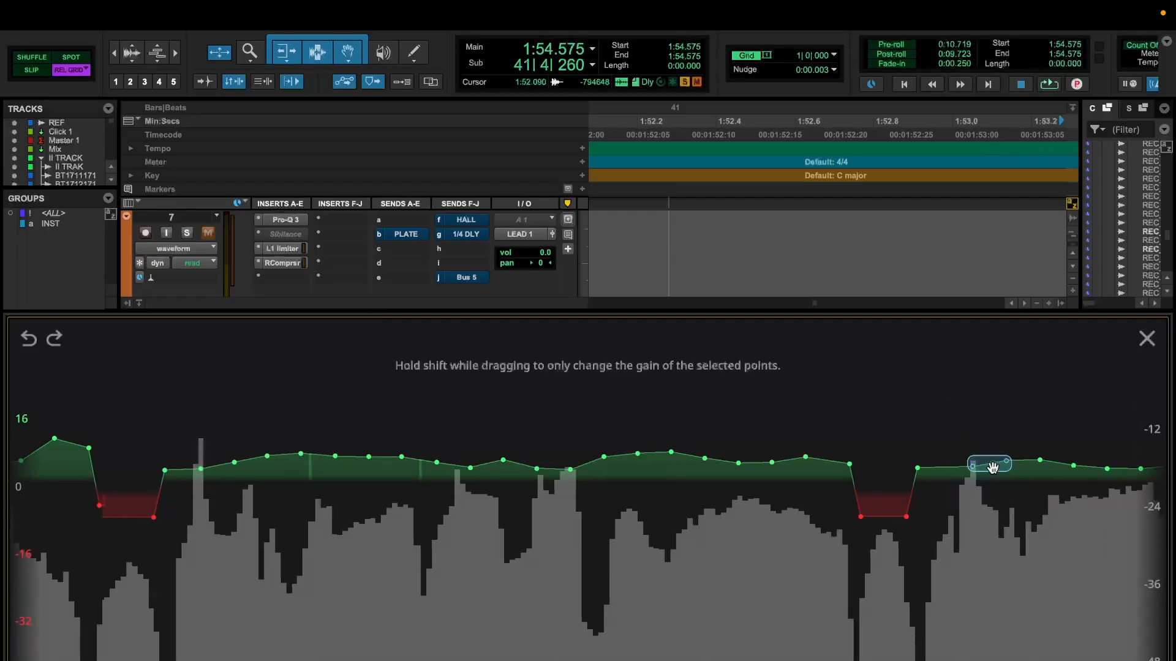
{"action": "left_click_drag", "start_coordinate": [991, 477], "coordinate": [991, 490]}
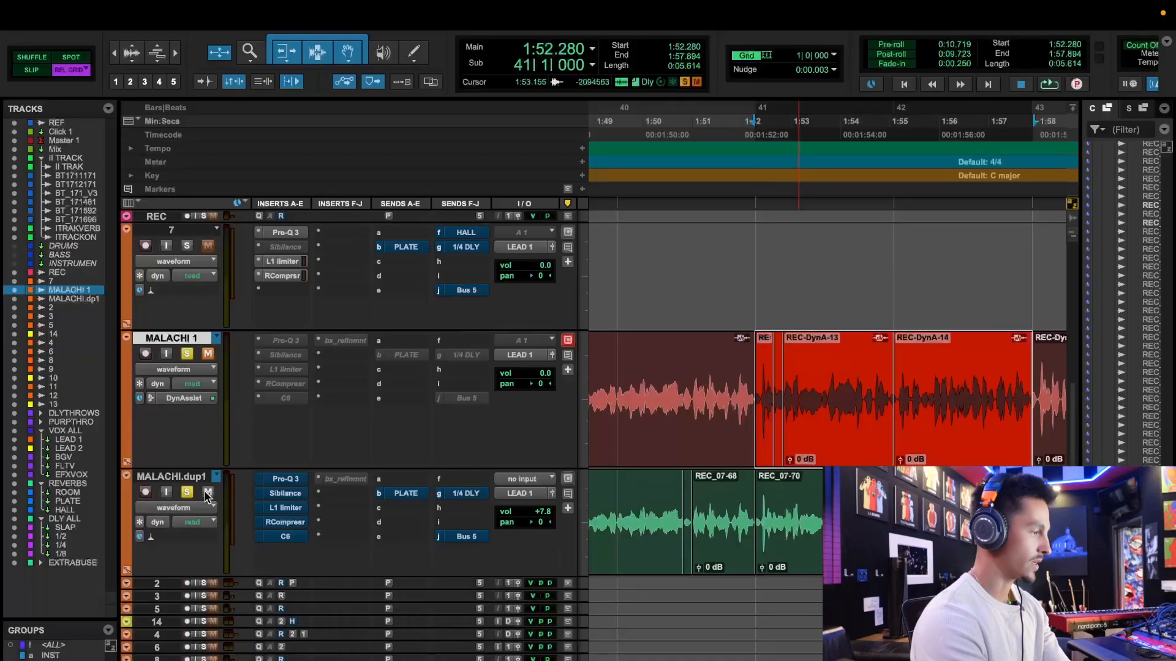
Compare the DynAssist vocal with the duplicate vocal track by playing 1:52.280 to 1:57.894 with alternate tracks muted
{"action": "scroll", "coordinate": [666, 462], "scroll_direction": "right", "scroll_amount": 3}
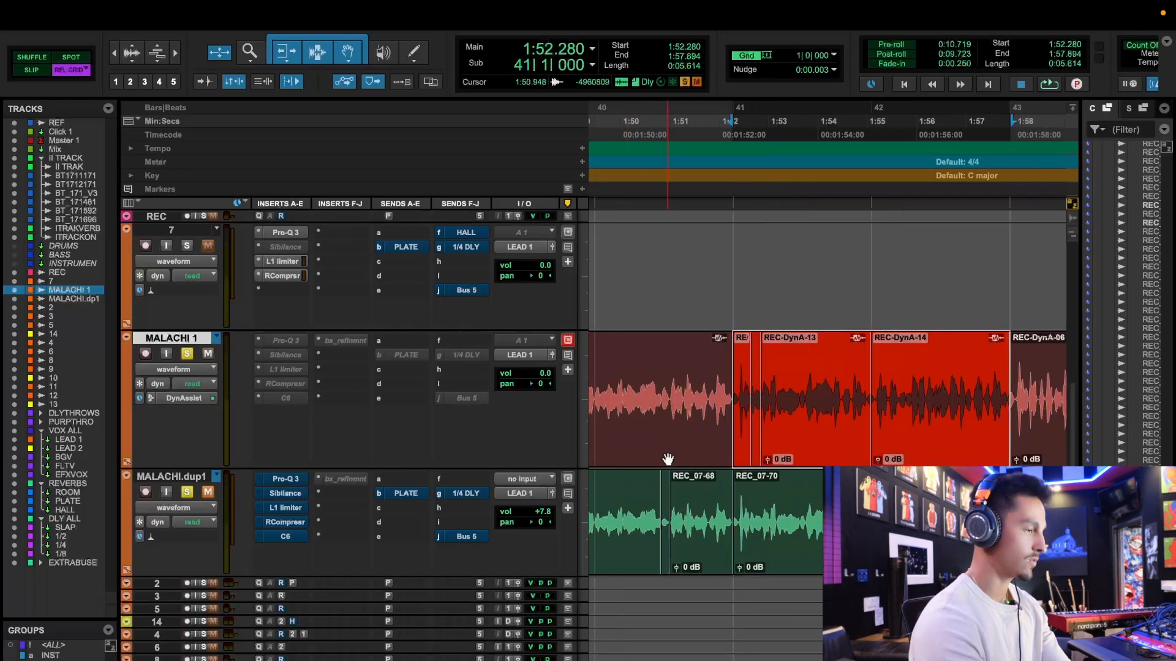
{"action": "key", "text": "space"}
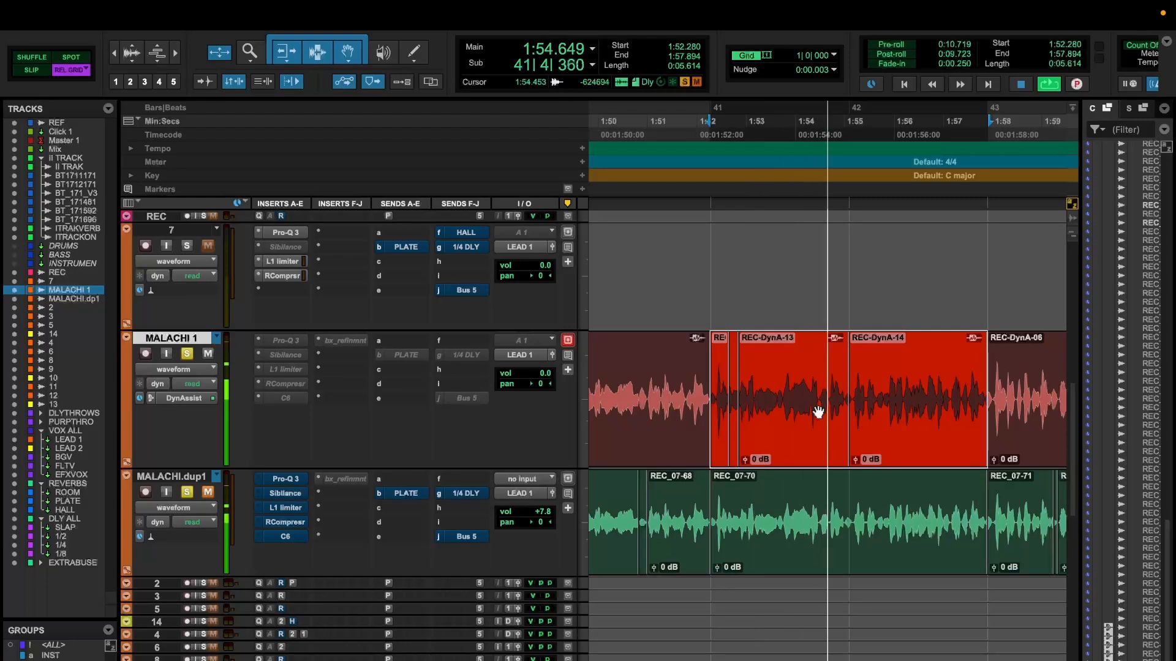
{"action": "key", "text": "space"}
{"action": "left_click", "coordinate": [748, 535]}
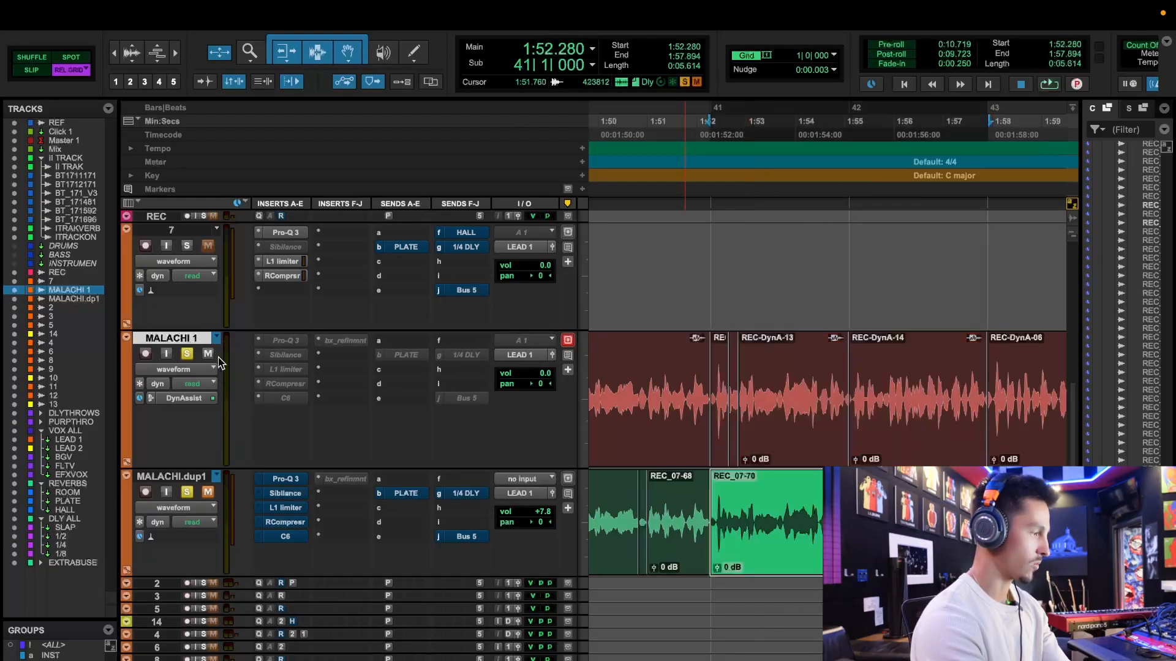
{"action": "left_click", "coordinate": [210, 508]}
{"action": "left_click", "coordinate": [334, 458]}
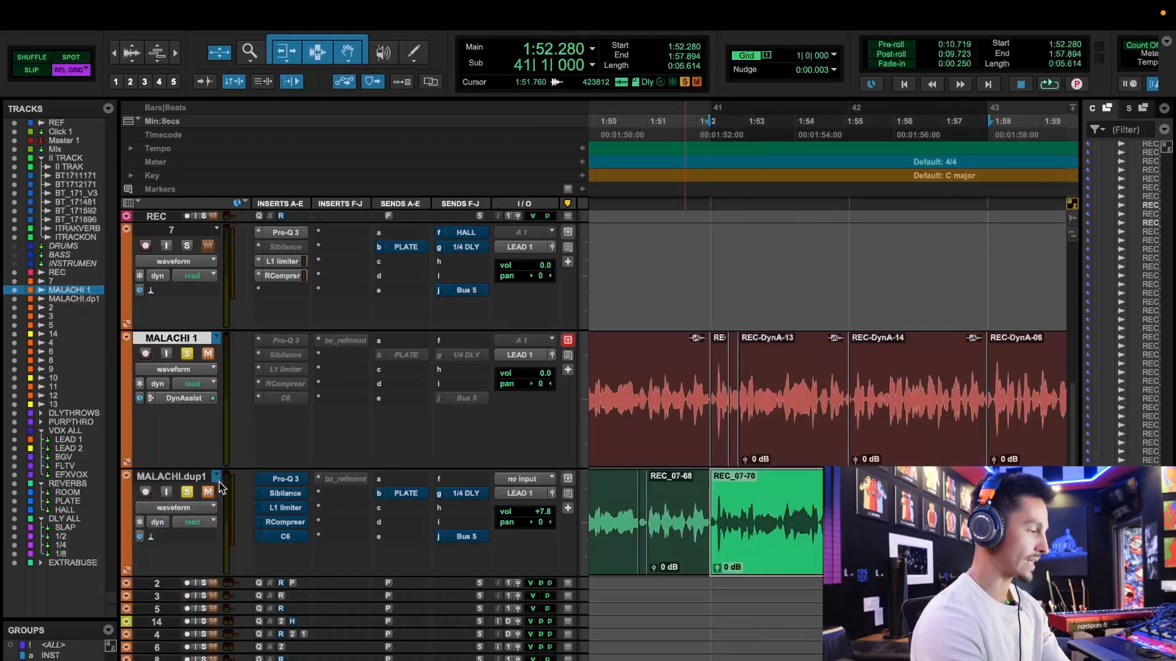
{"action": "key", "text": "space"}
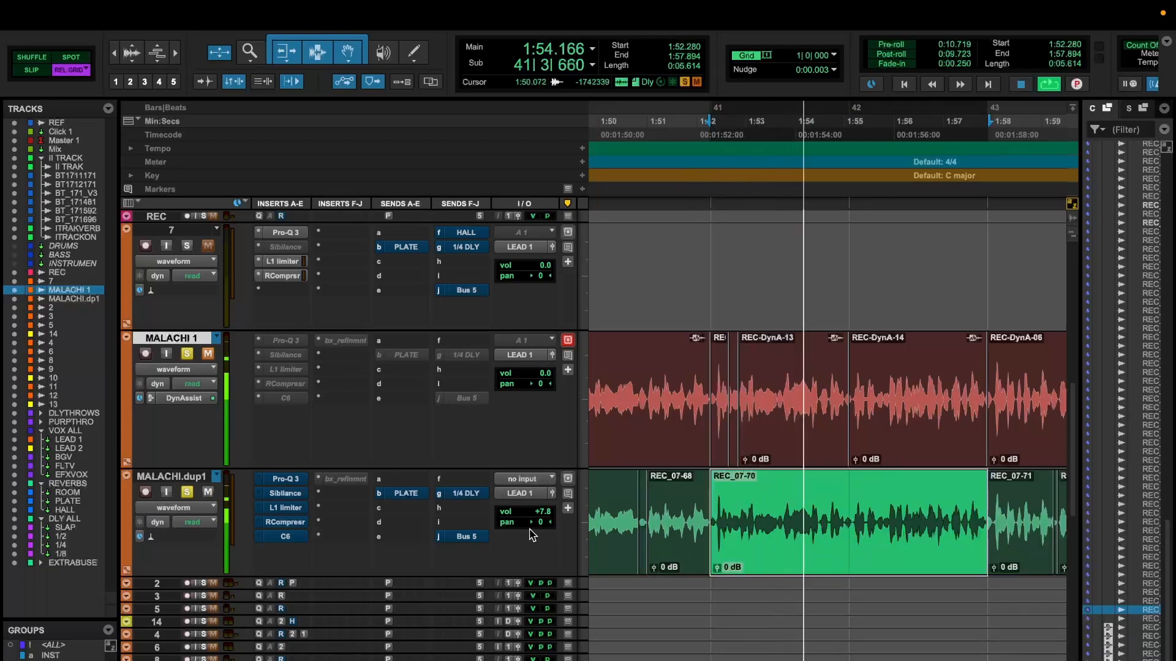
{"action": "key", "text": "space"}
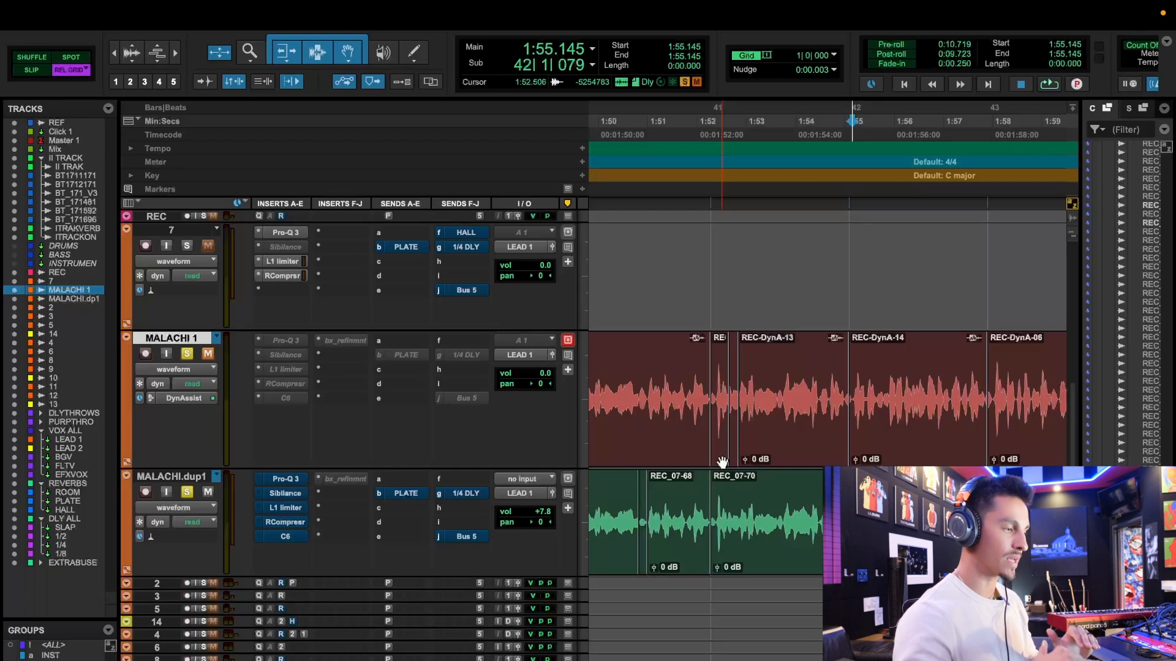
Inspect the manually cut clips on the duplicate track and select the DynAssist vocal from 1:24.210 to 2:17.543 for comparison
{"action": "left_click", "coordinate": [803, 456]}
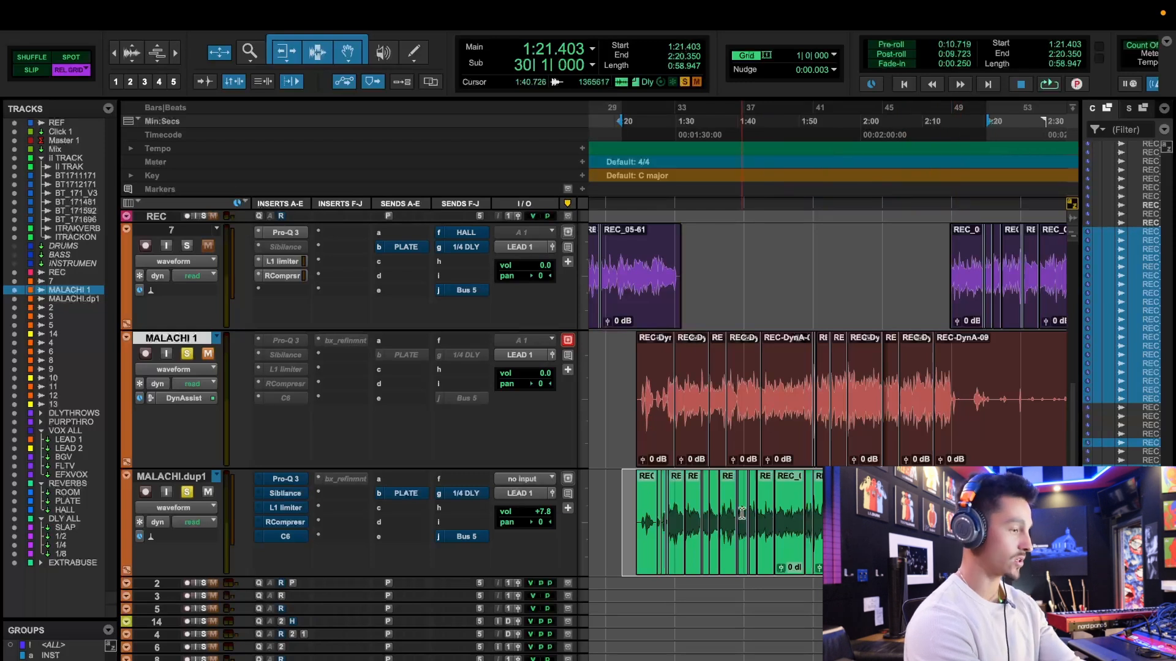
{"action": "key", "text": "t"}
{"action": "key", "text": "t"}
{"action": "key", "text": "t"}
{"action": "scroll", "coordinate": [861, 537], "scroll_direction": "right", "scroll_amount": 15}
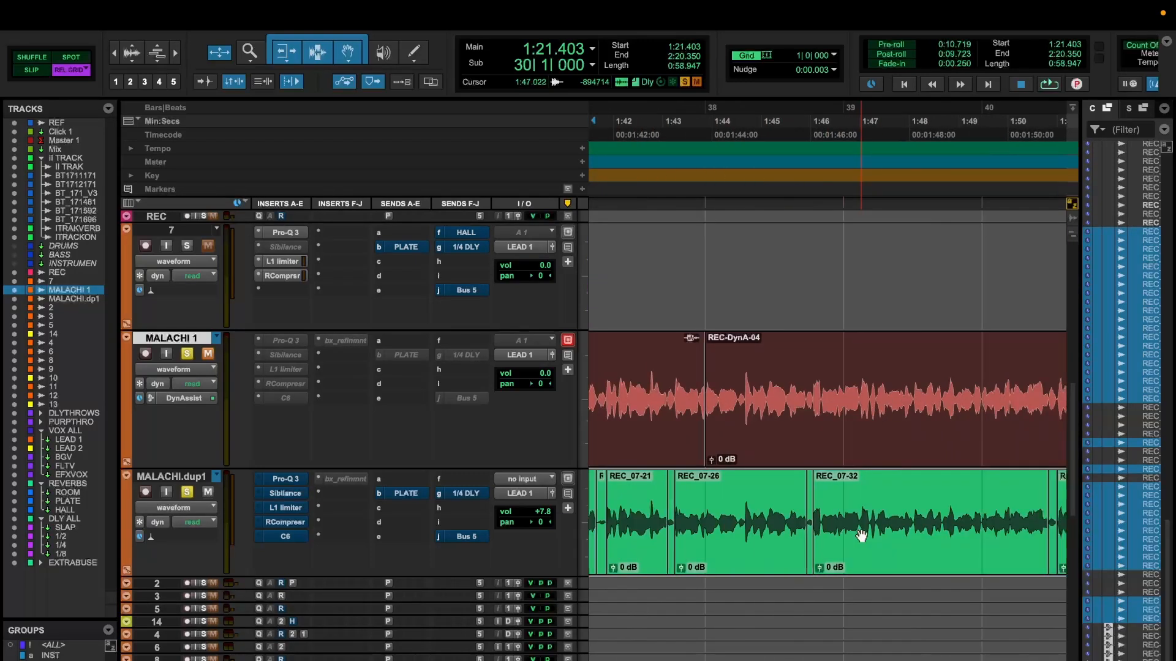
{"action": "key", "text": "r"}
{"action": "key", "text": "r"}
{"action": "key", "text": "r"}
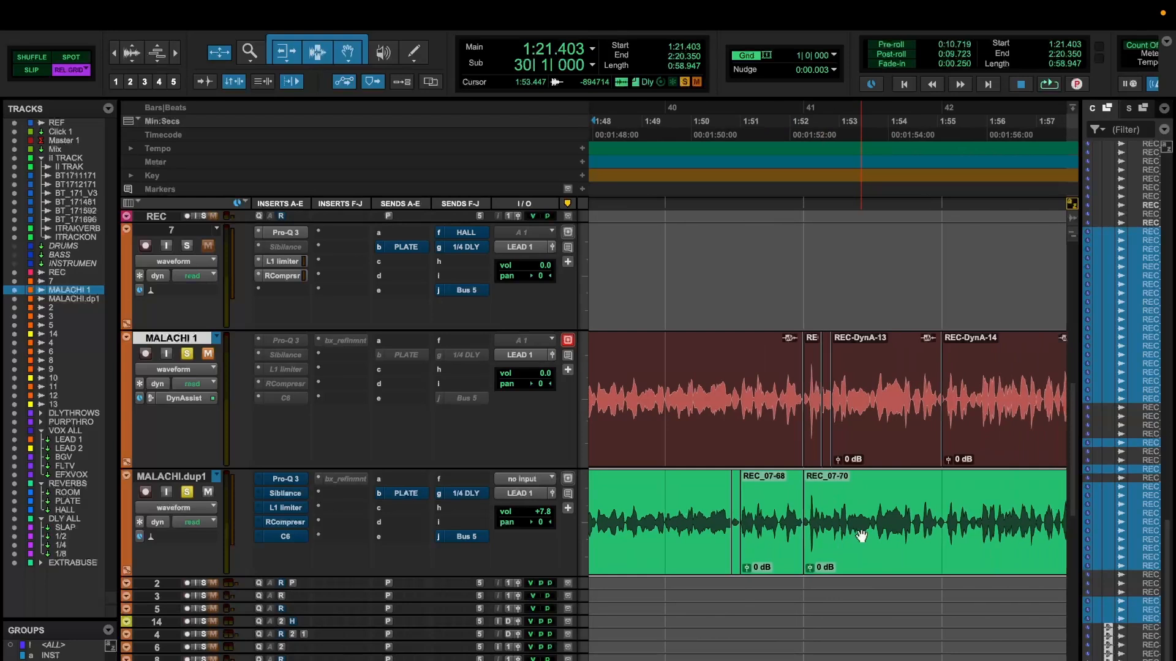
{"action": "left_click_drag", "start_coordinate": [980, 397], "coordinate": [651, 391]}
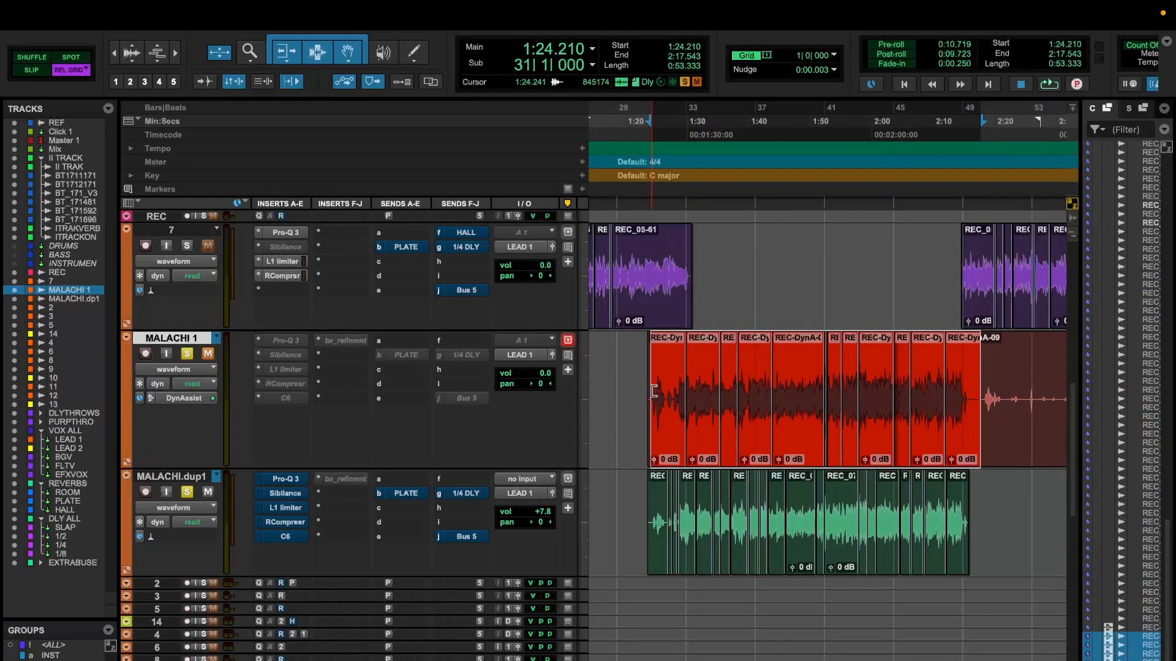